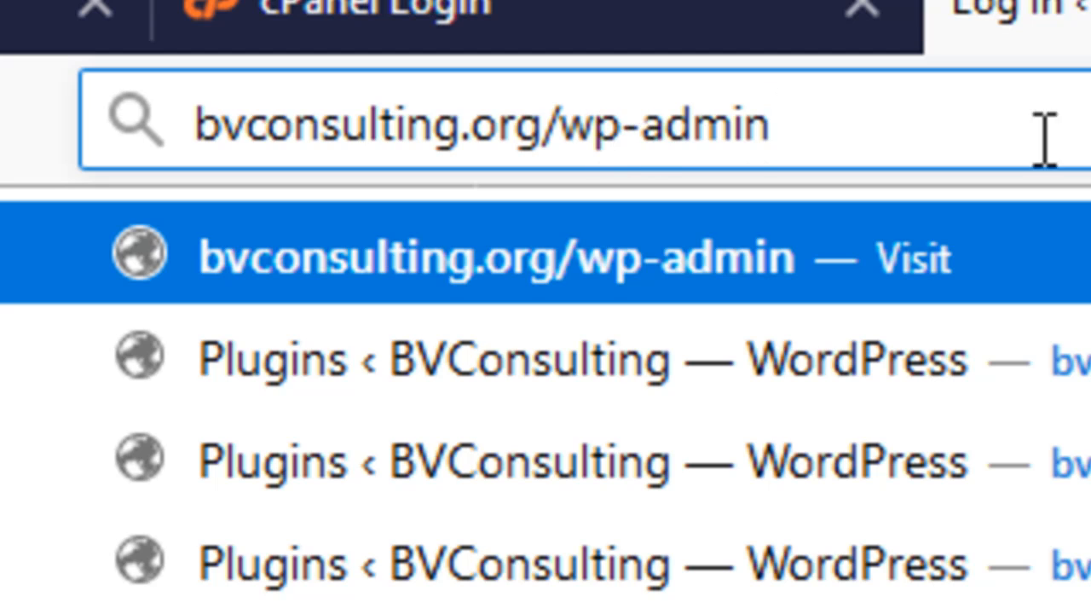
Go to bvconsulting.org/wp-admin and log in to the WordPress admin area with the prefilled username and password.
key("Return")
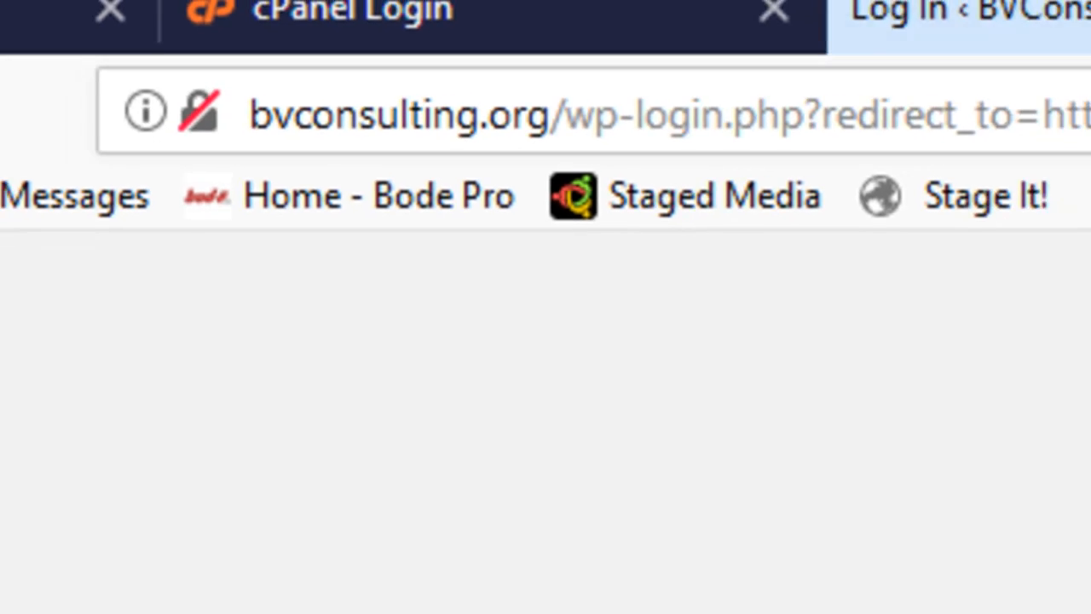
left_click(263, 355)
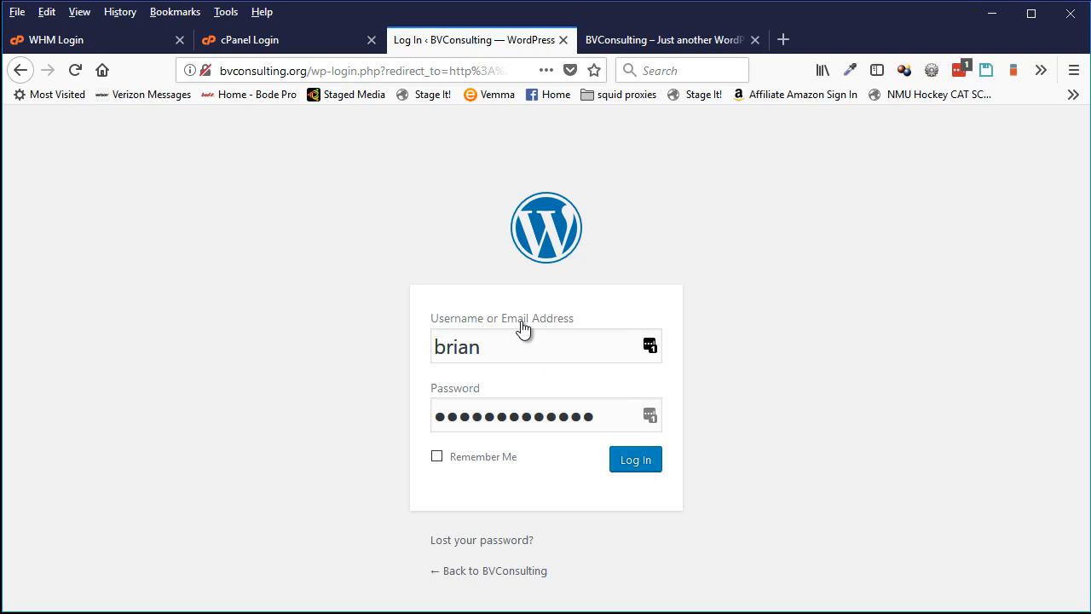
left_click(628, 465)
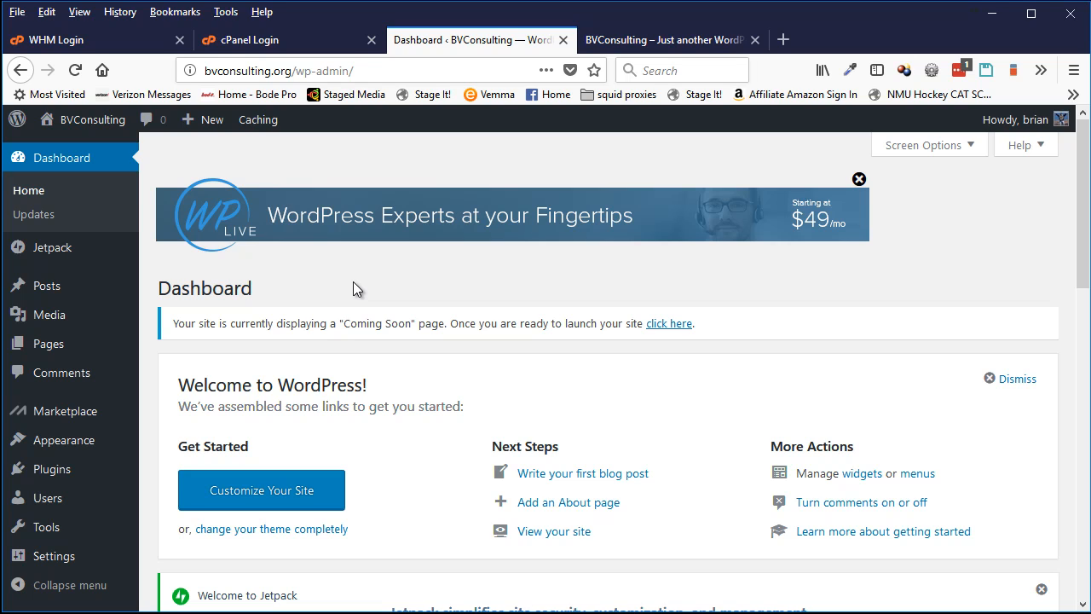
scroll(353, 288, "down", 3)
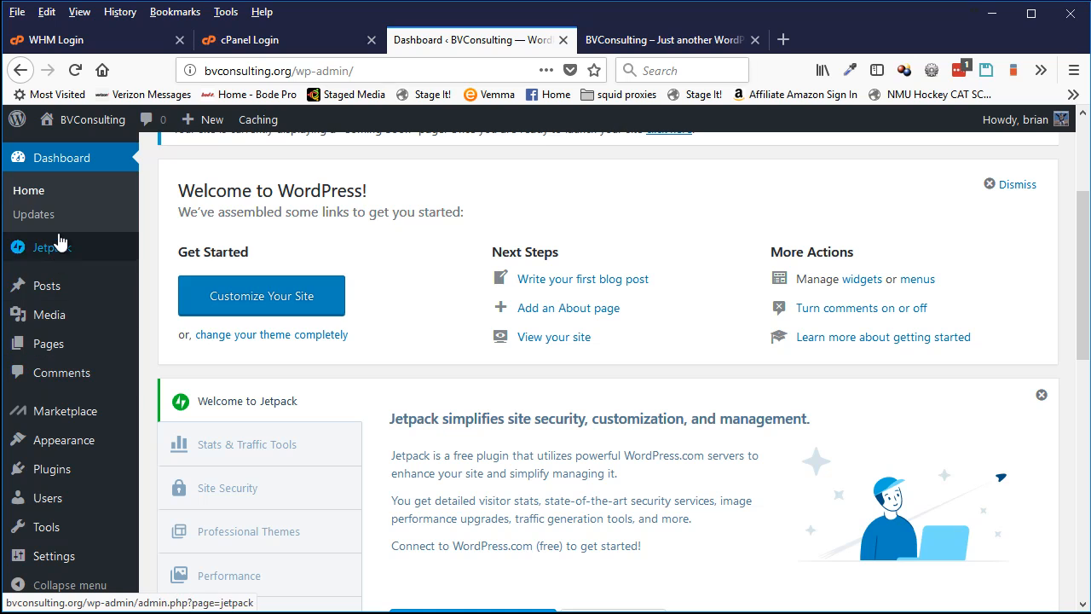
scroll(73, 349, "down", 5)
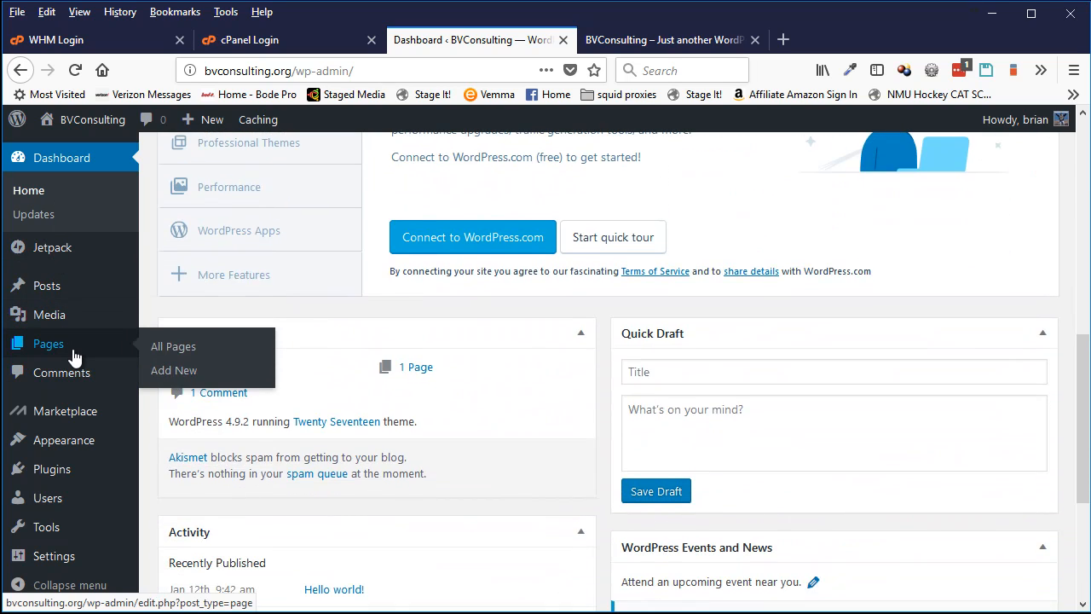
scroll(73, 355, "up", 8)
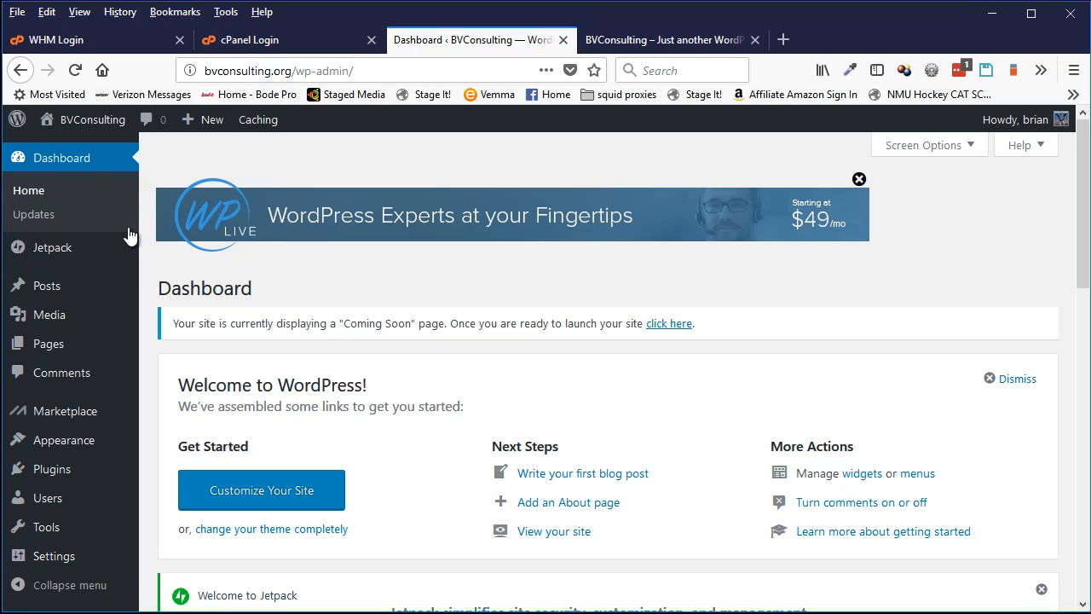
left_click(75, 169)
Delete the inactive Google Analytics for WordPress by MonsterInsights plugin and its data from the installed plugins.
mouse_move(1002, 127)
mouse_move(63, 470)
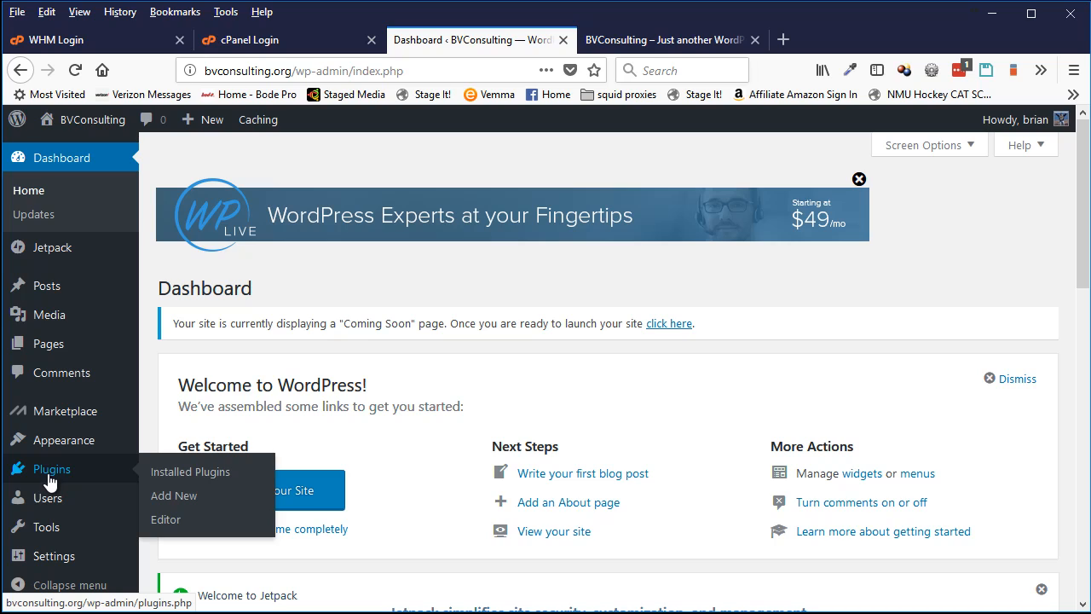
left_click(173, 474)
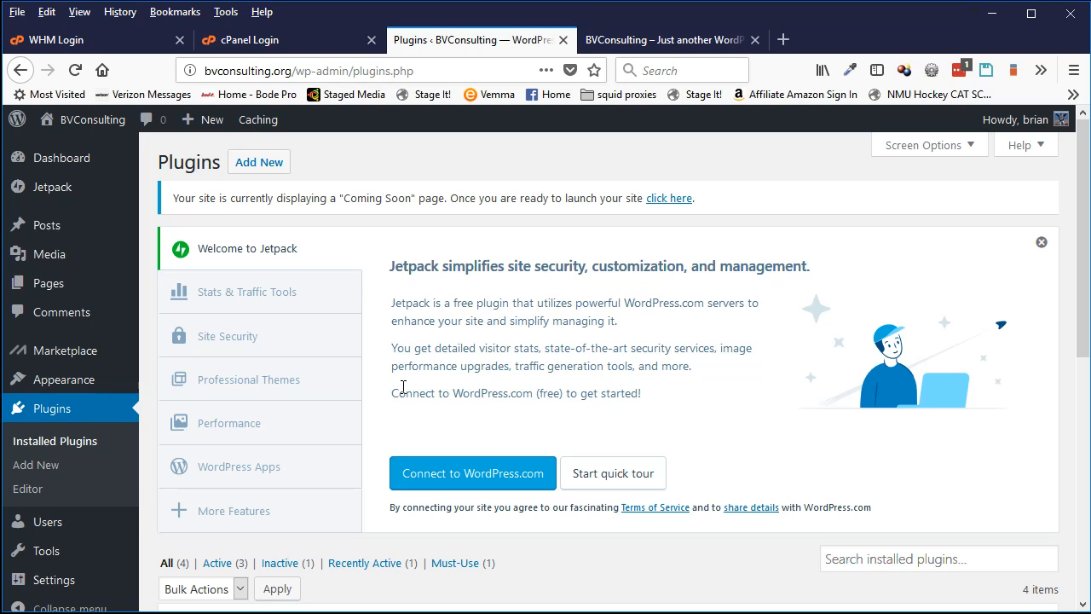
scroll(485, 394, "down", 4)
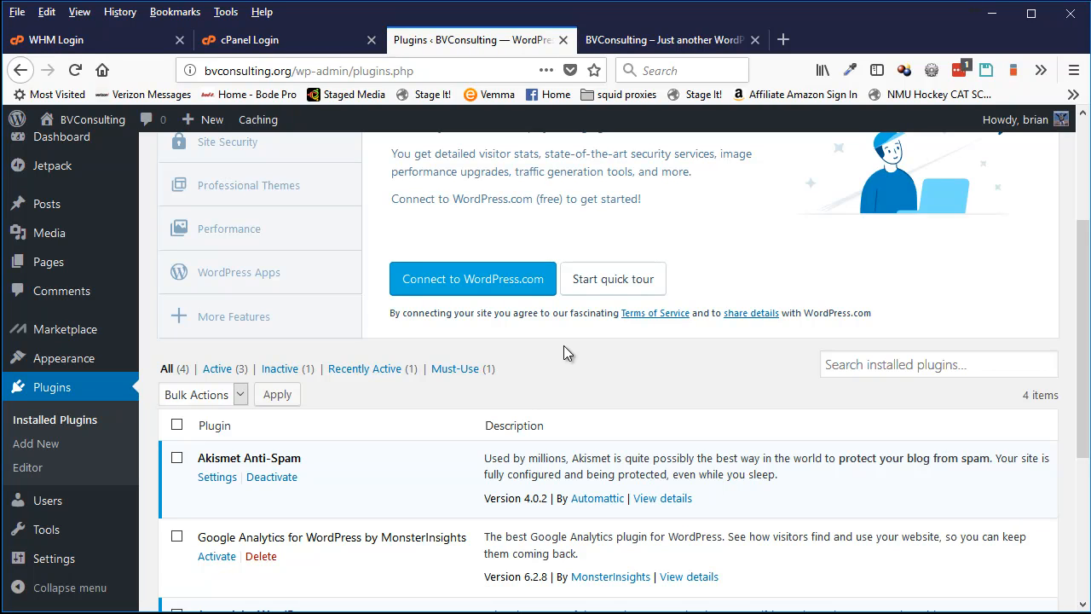
scroll(564, 345, "down", 5)
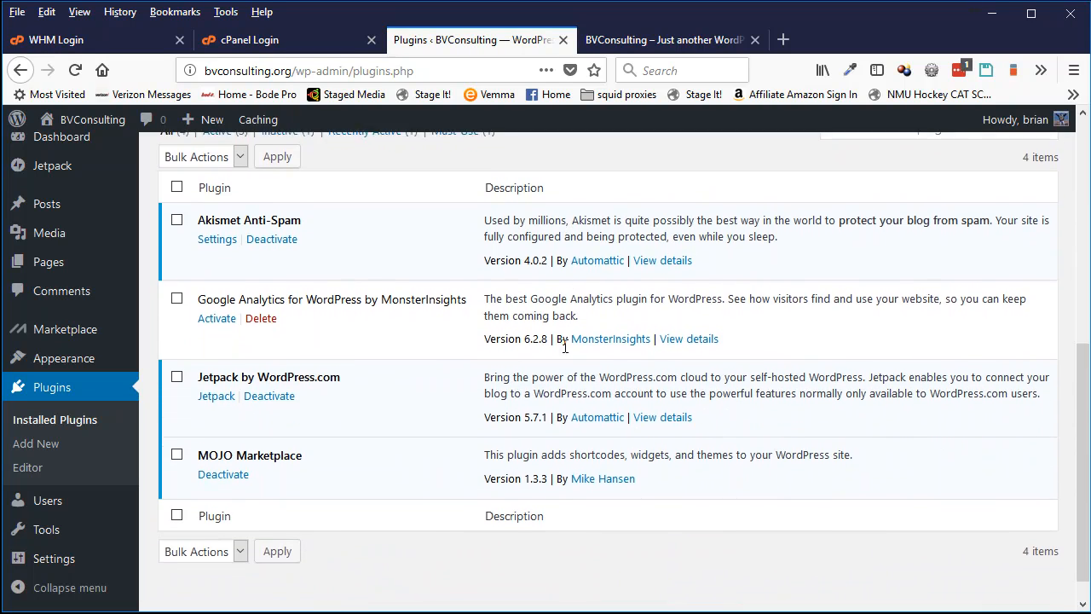
scroll(564, 346, "up", 2)
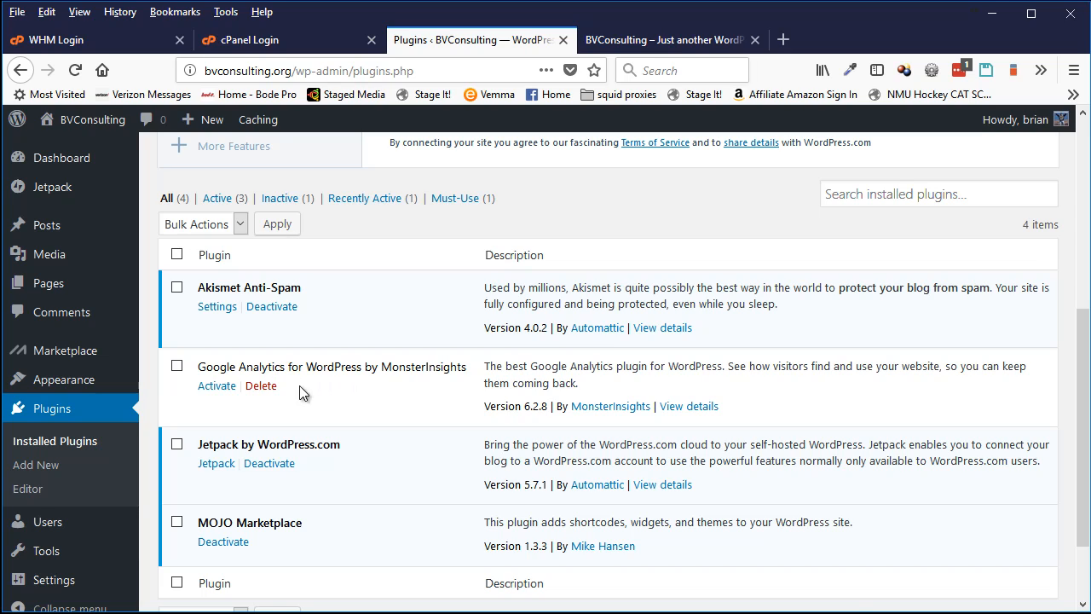
left_click(260, 386)
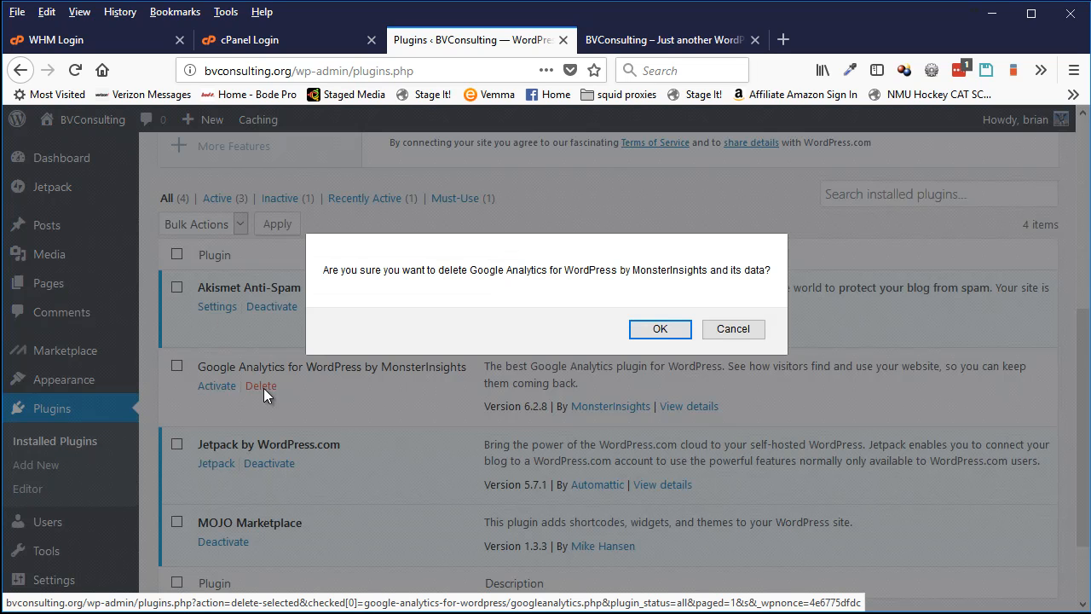
left_click(659, 329)
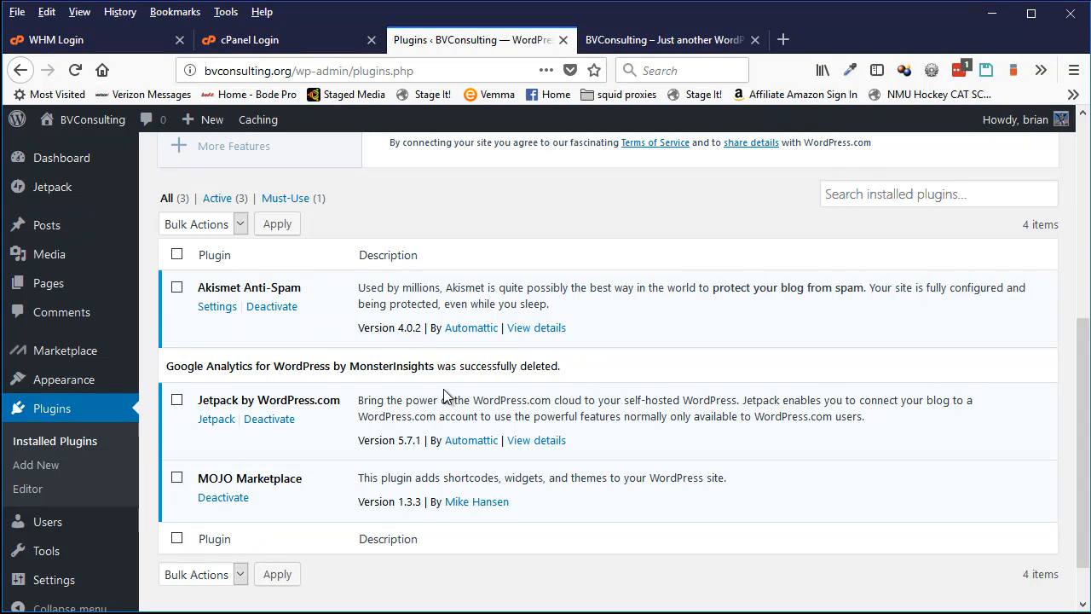
Deactivate the Jetpack by WordPress.com and MOJO Marketplace plugins.
scroll(443, 388, "down", 2)
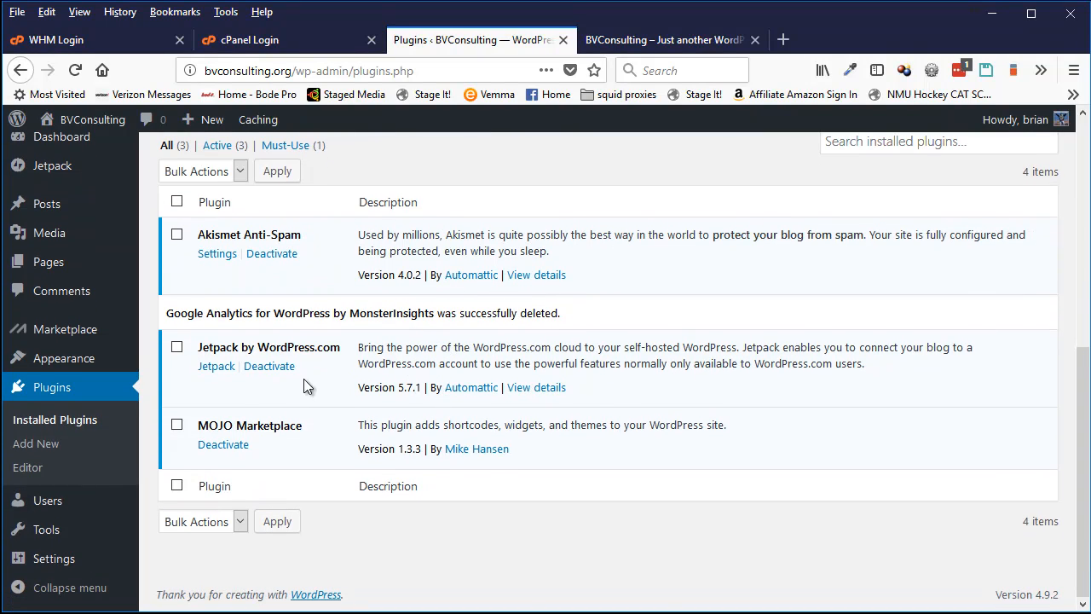
left_click(271, 373)
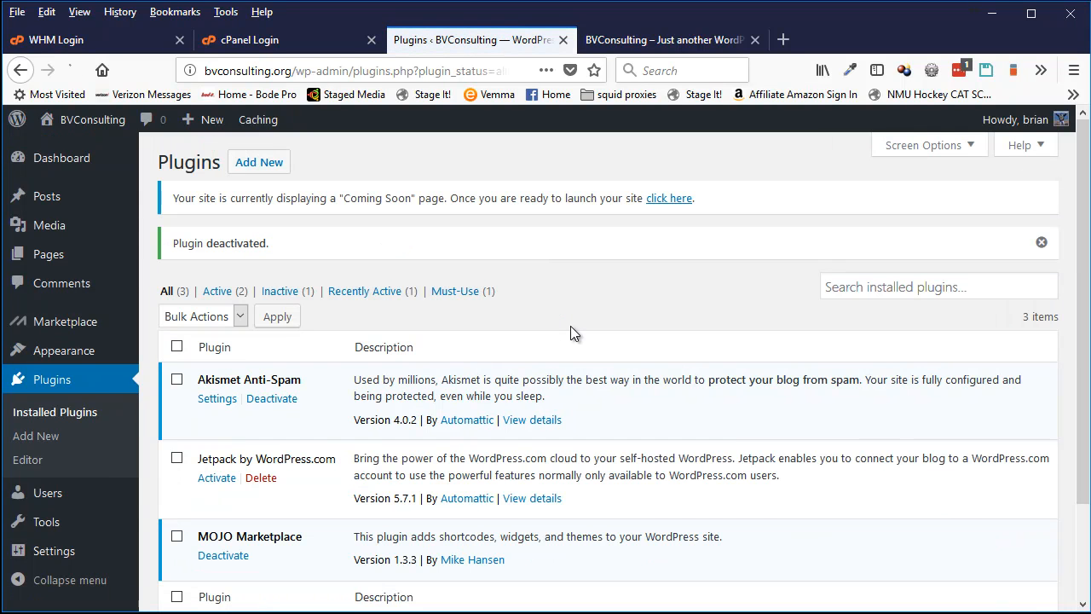
scroll(558, 404, "down", 3)
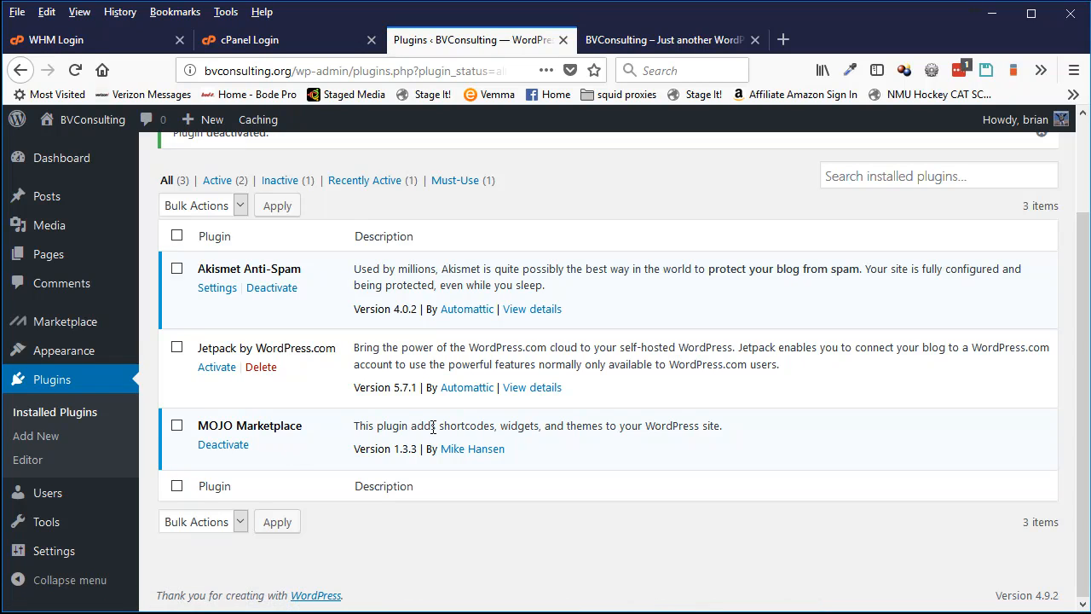
left_click(223, 445)
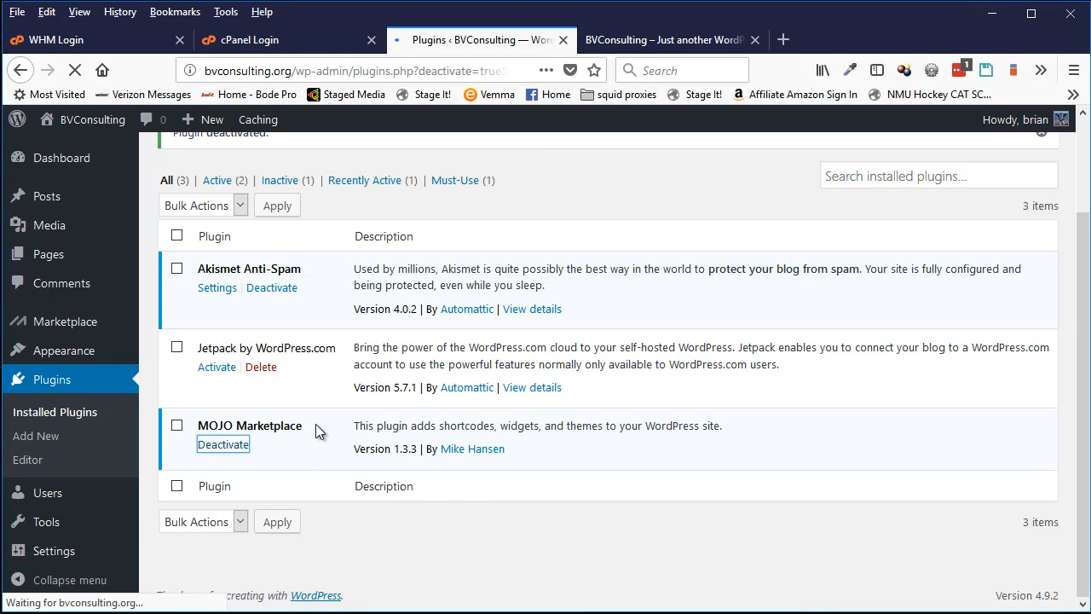
scroll(315, 423, "down", 2)
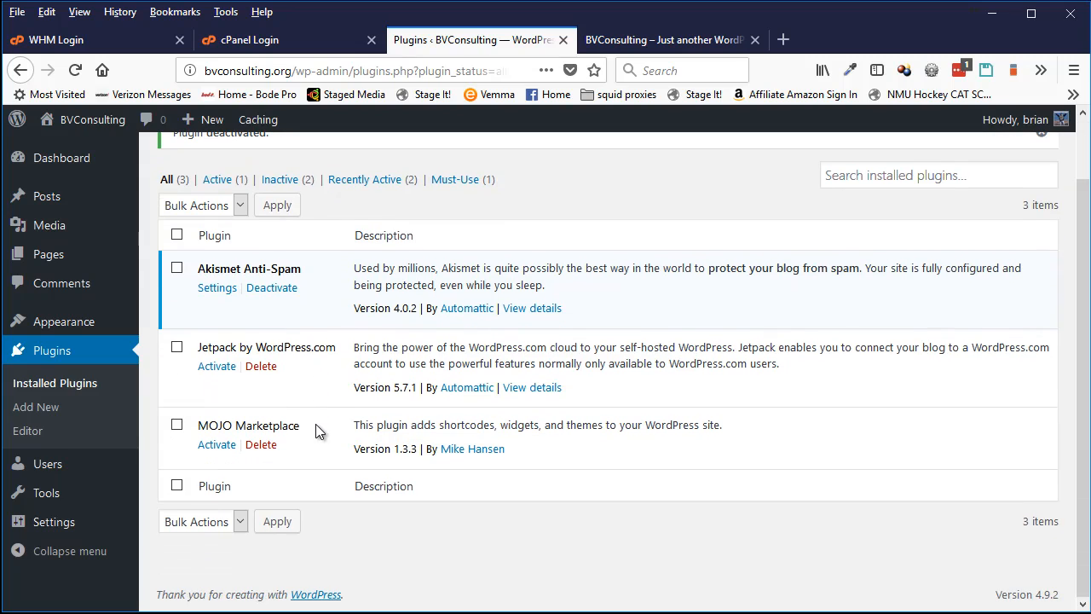
Search for new plugins with the keyword "all in one seo".
scroll(315, 424, "up", 2)
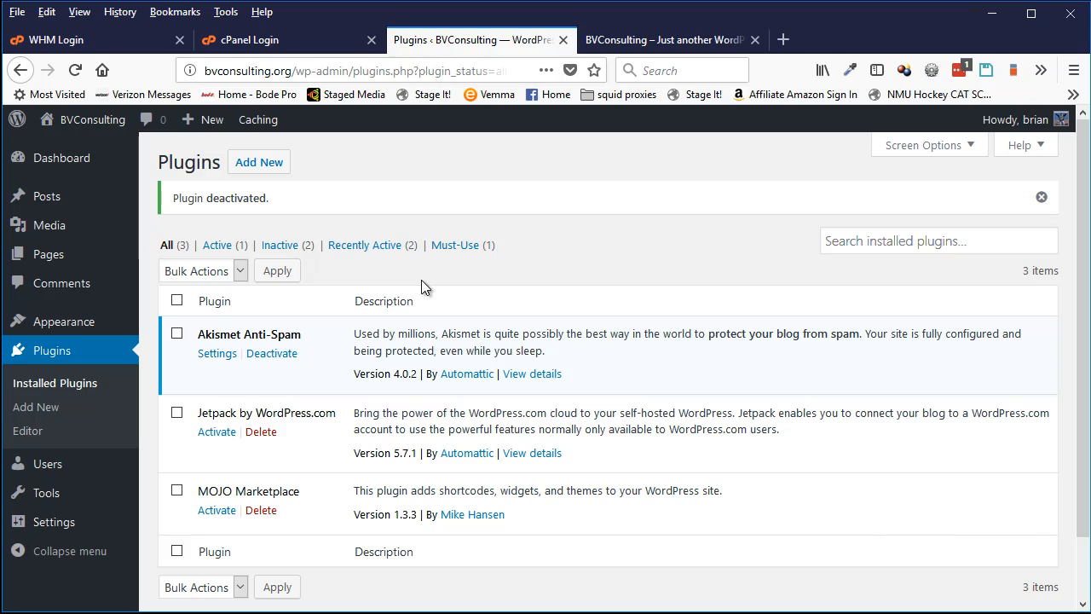
left_click(251, 169)
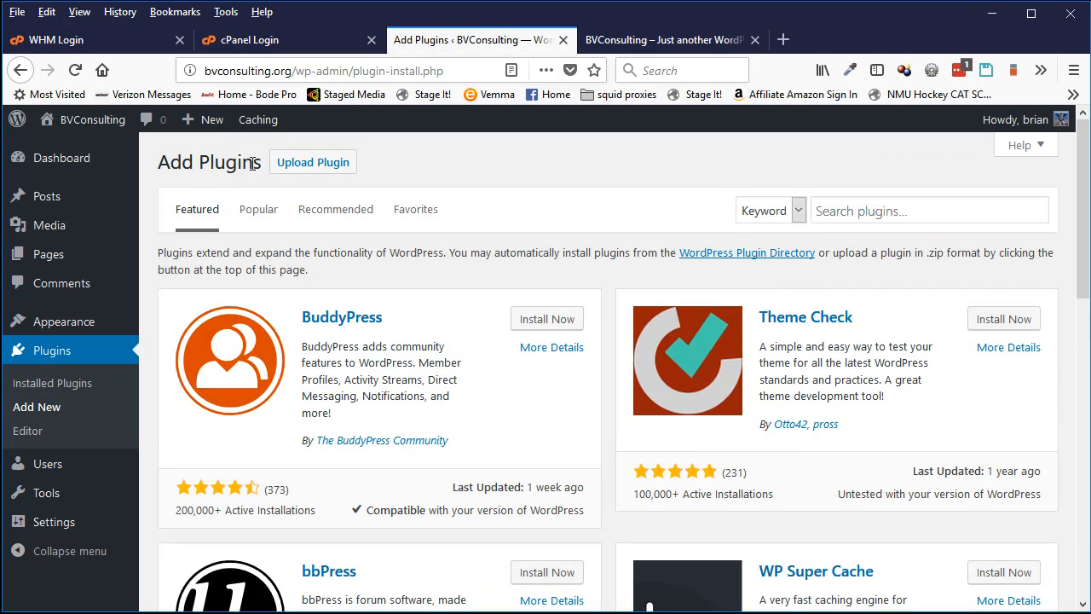
left_click(834, 212)
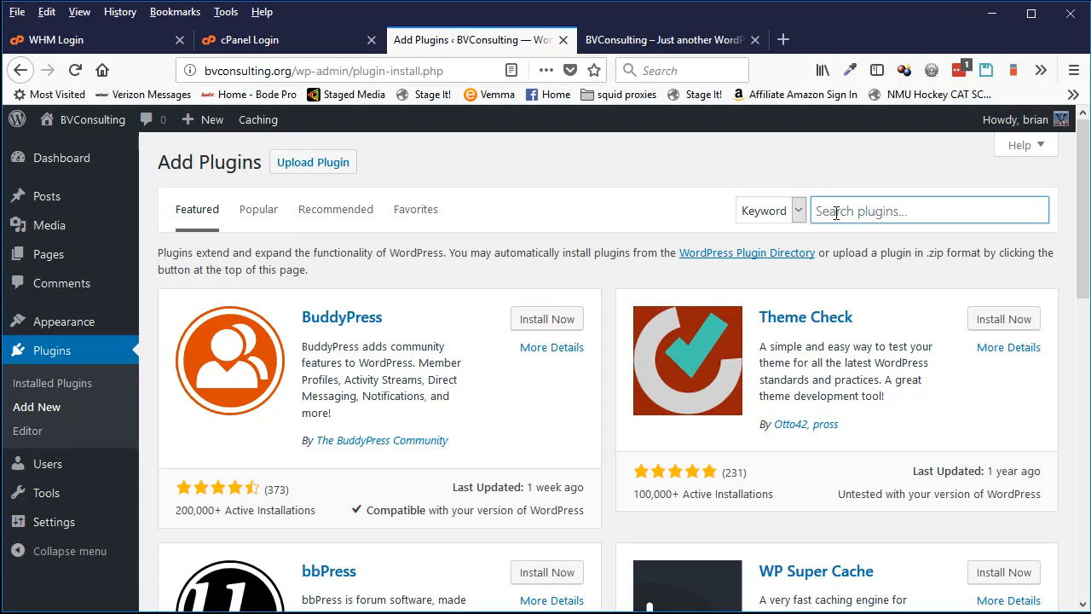
type("alll")
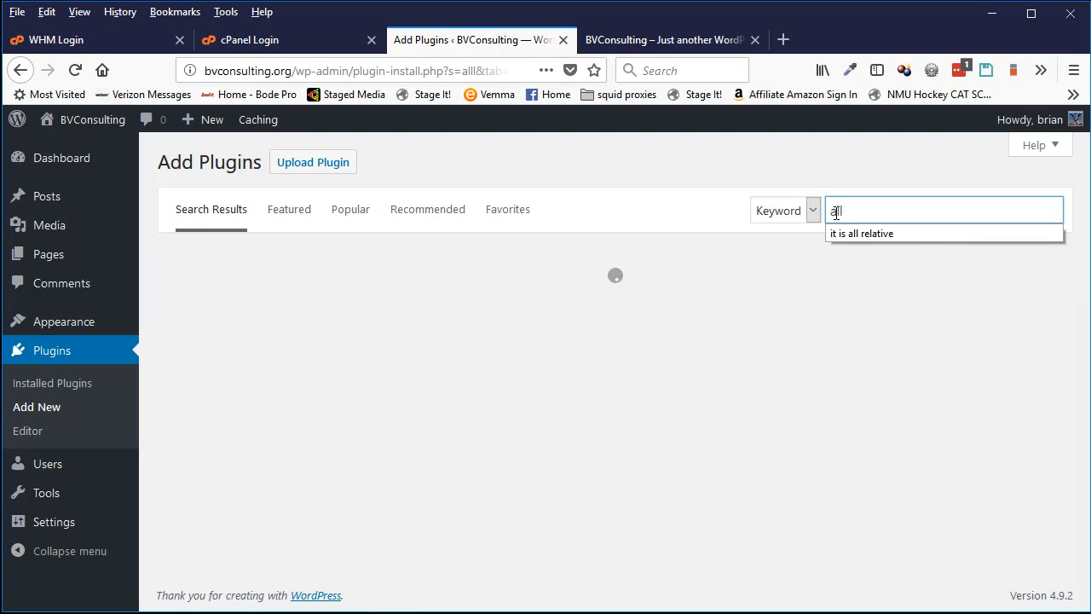
type("n one seo")
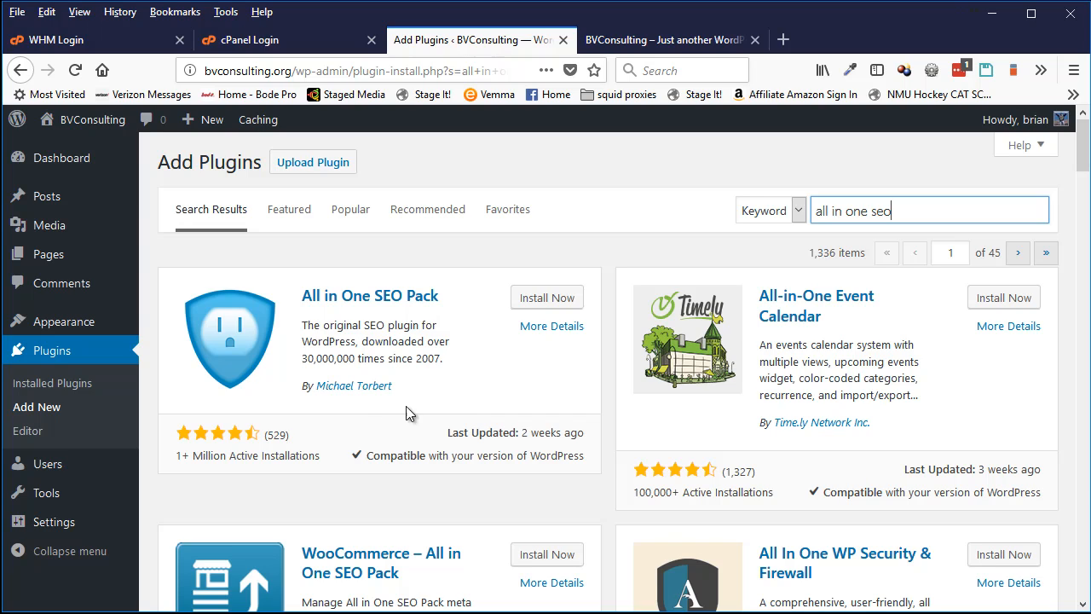
Install and activate the All in One SEO Pack plugin, and return to the list of installed plugins.
left_click(555, 300)
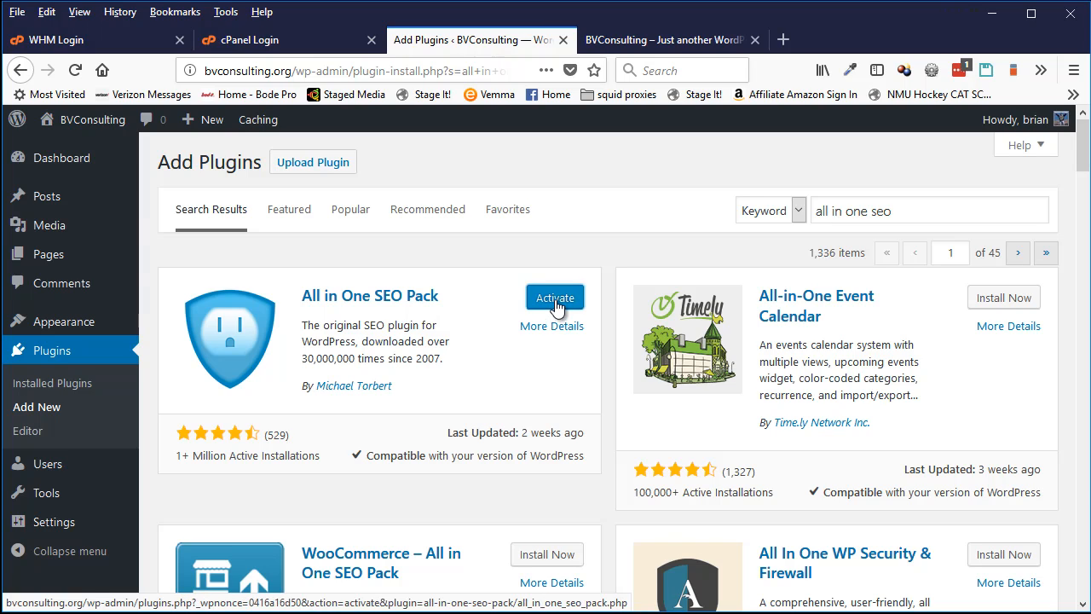
left_click(555, 304)
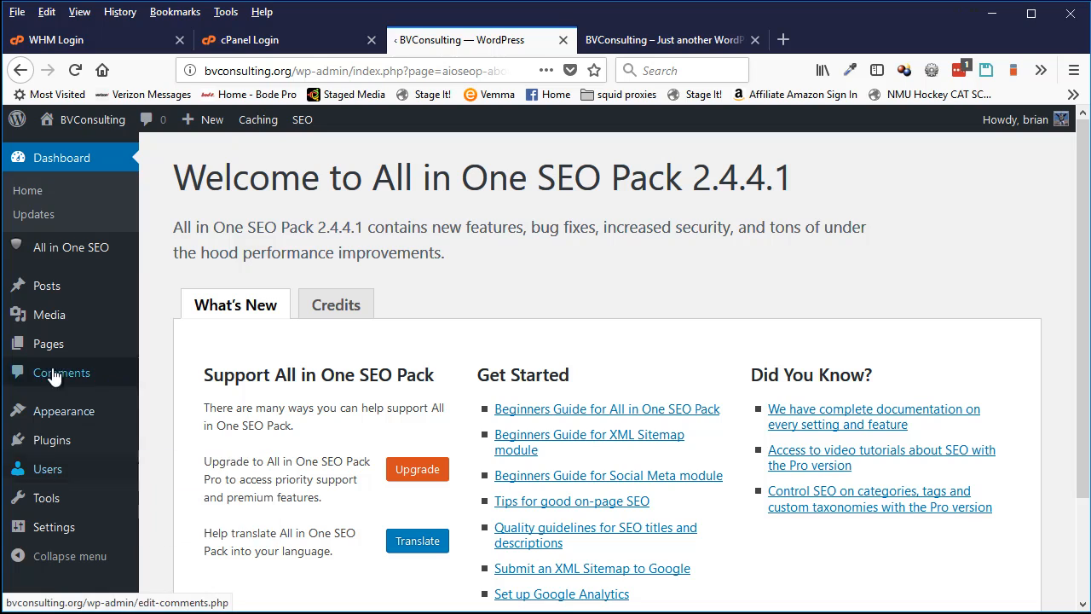
left_click(47, 448)
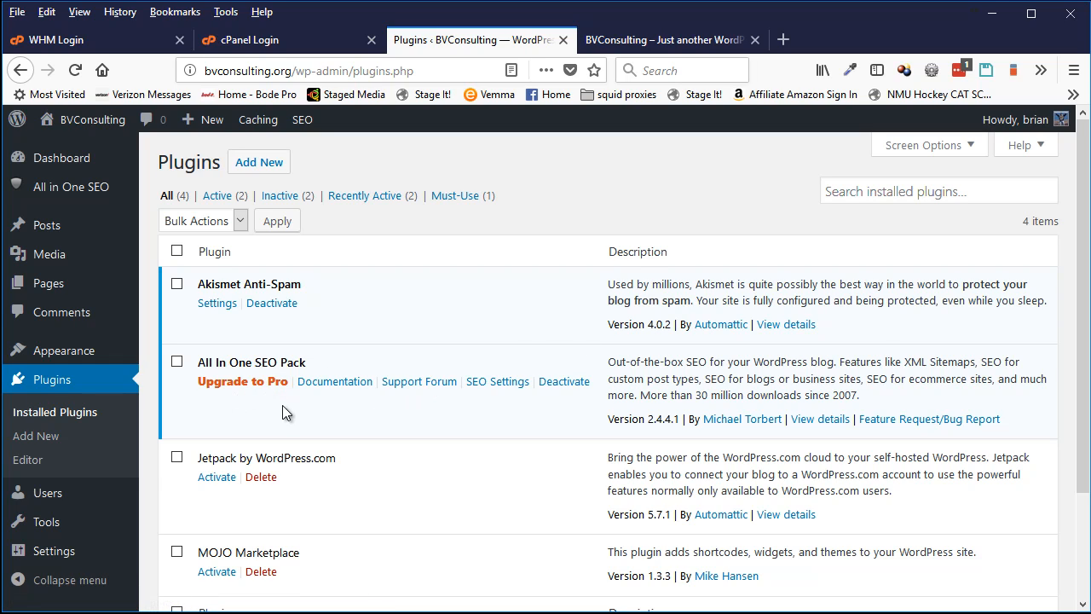
scroll(282, 409, "down", 2)
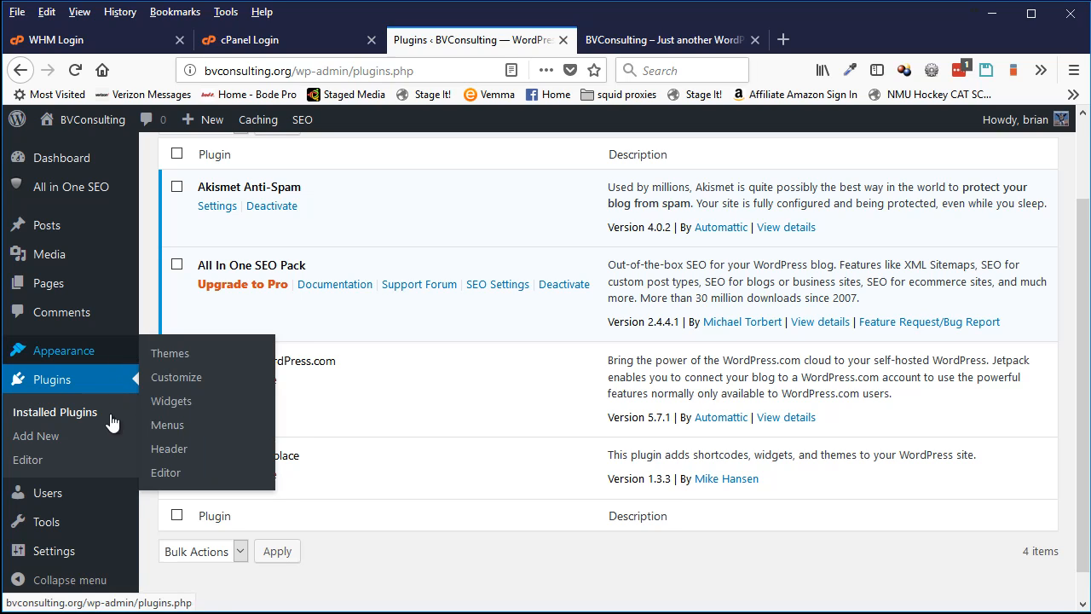
In the permalink settings, replace the custom structure with /%postname%/ using the %postname% tag.
mouse_move(58, 563)
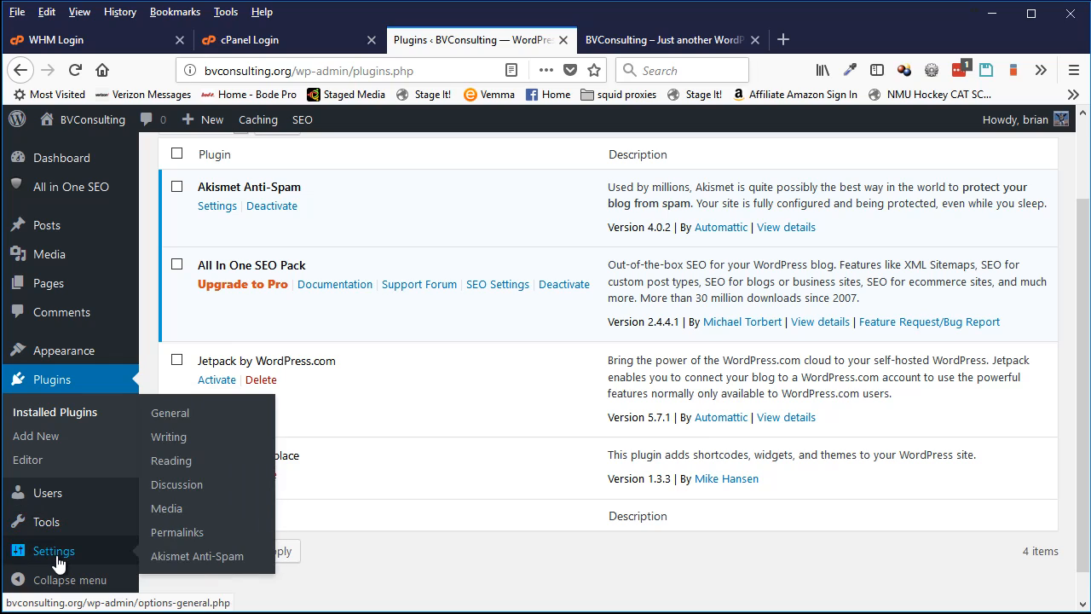
left_click(192, 535)
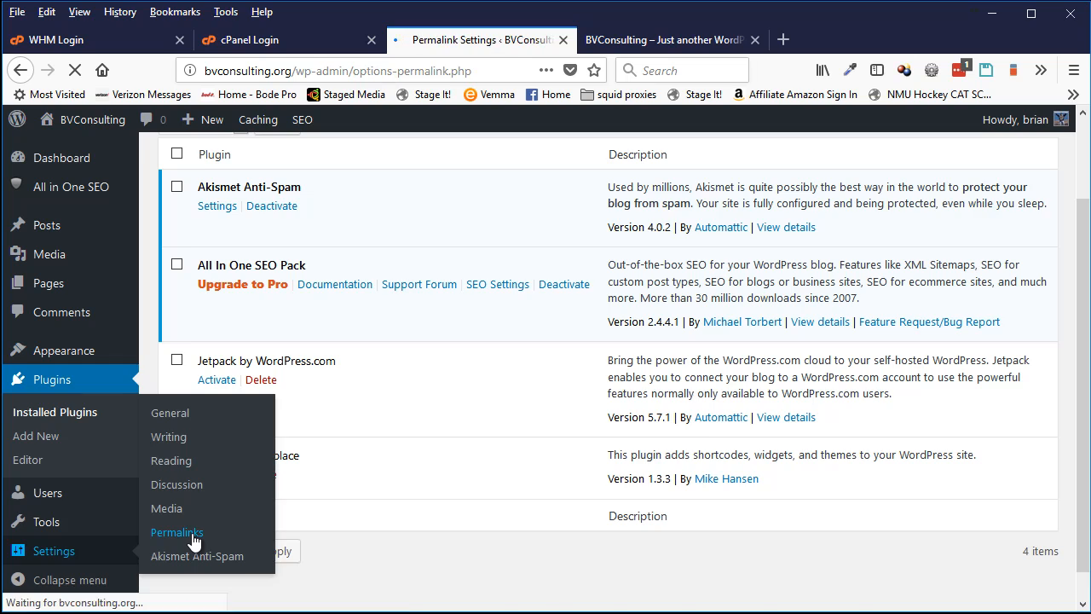
scroll(231, 526, "down", 4)
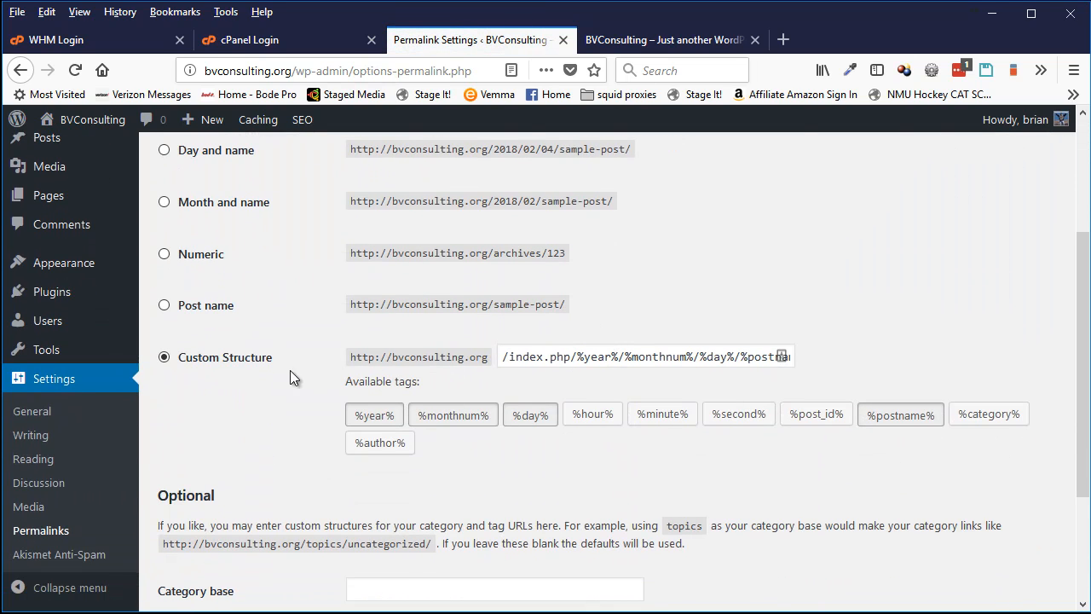
left_click(165, 360)
left_click(892, 430)
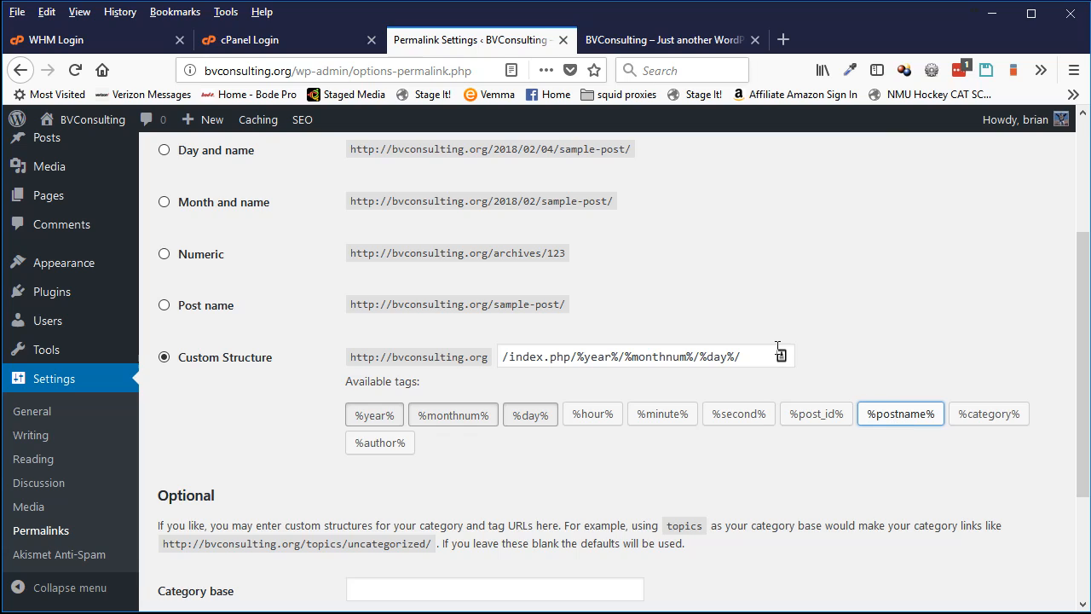
left_click_drag(750, 356, 493, 370)
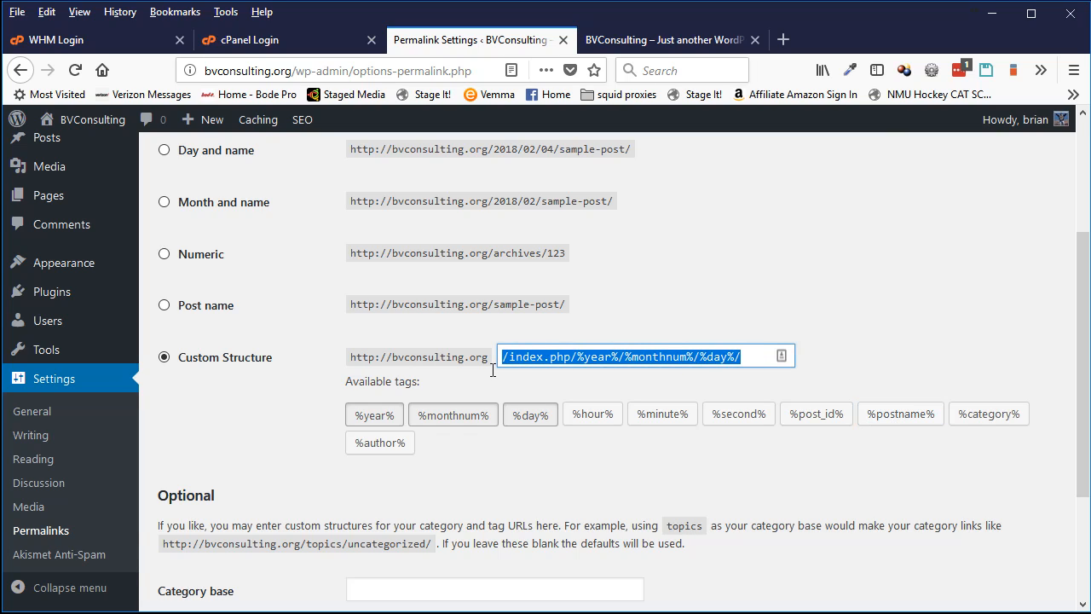
key("BackSpace")
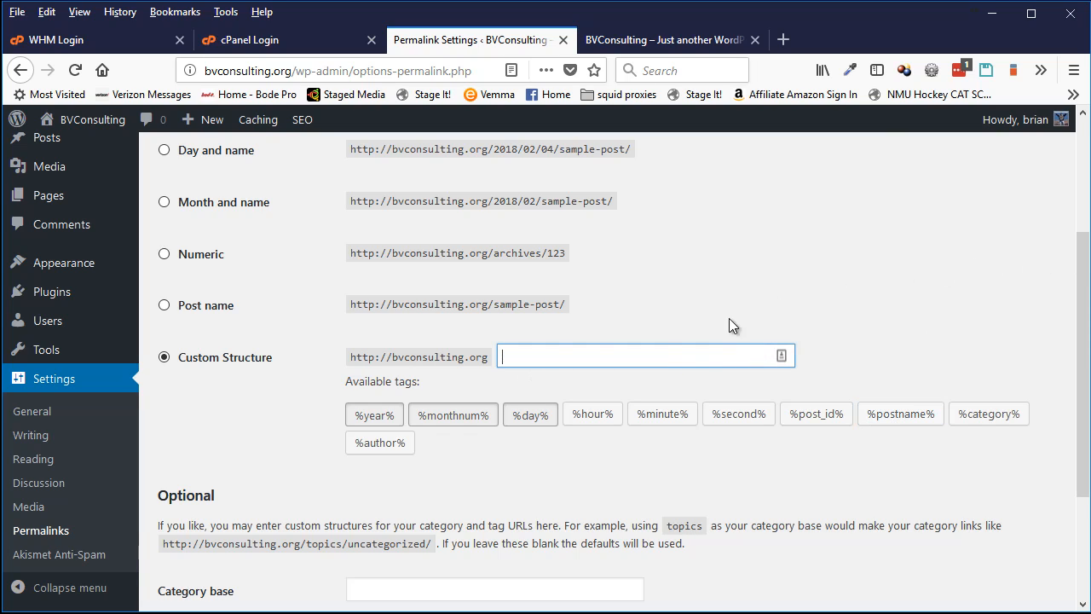
type("/")
left_click(899, 423)
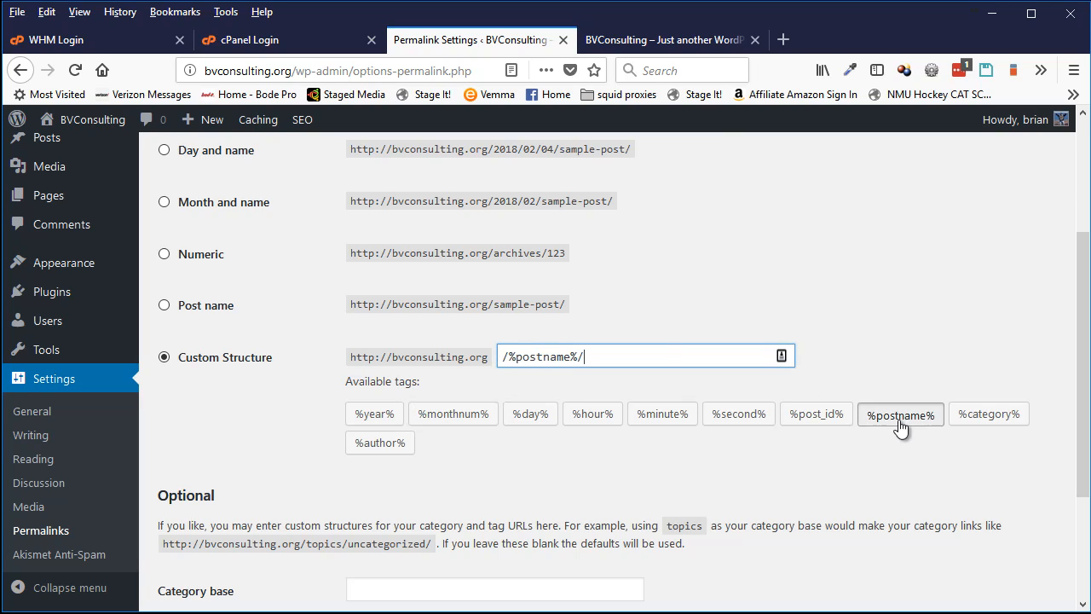
left_click(683, 290)
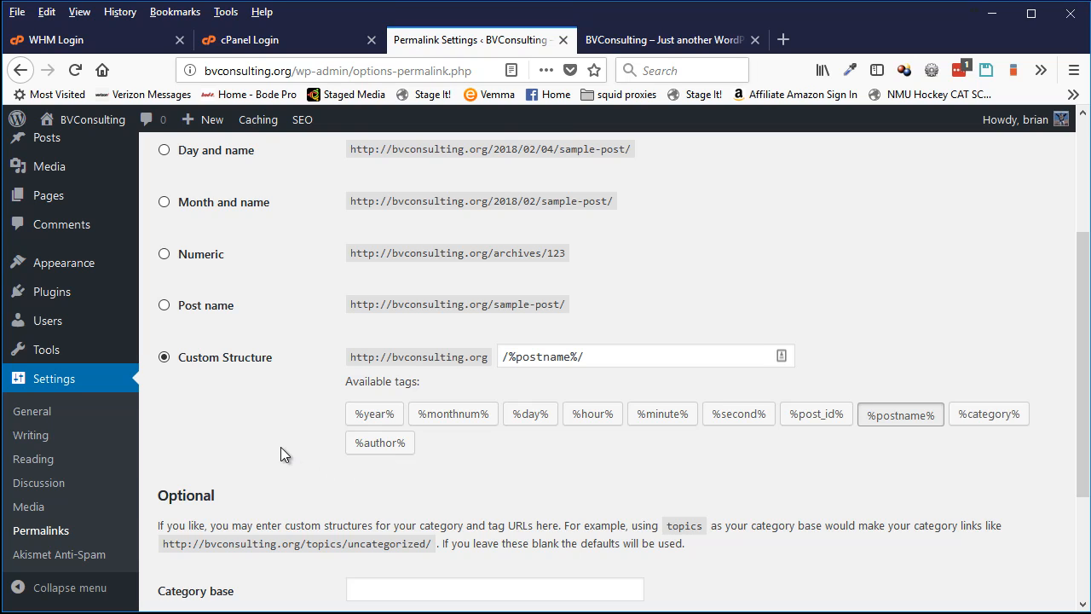
scroll(280, 447, "down", 2)
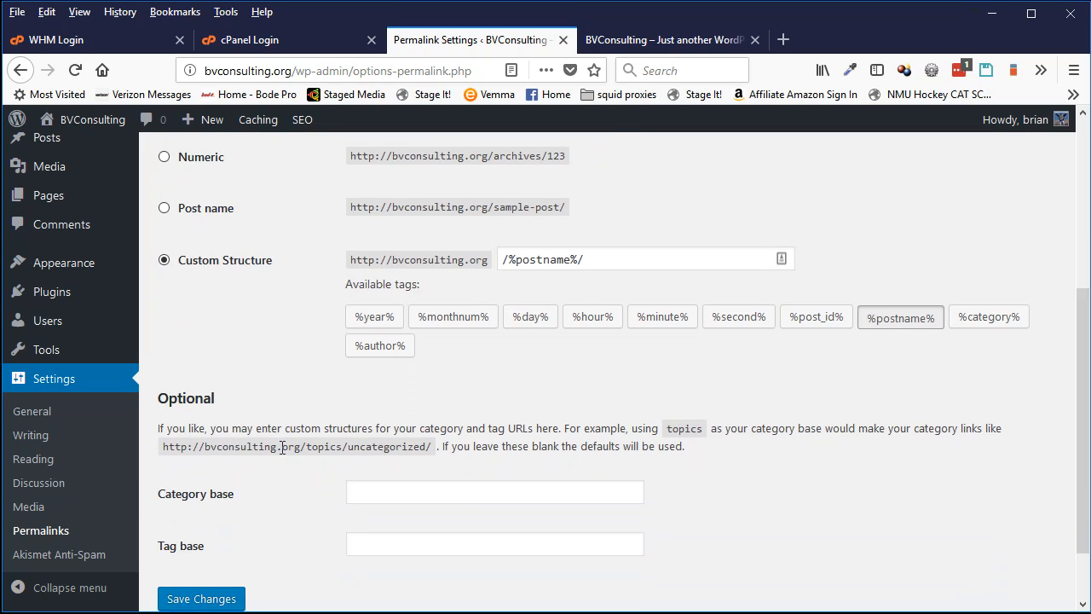
scroll(280, 447, "up", 4)
scroll(280, 453, "down", 2)
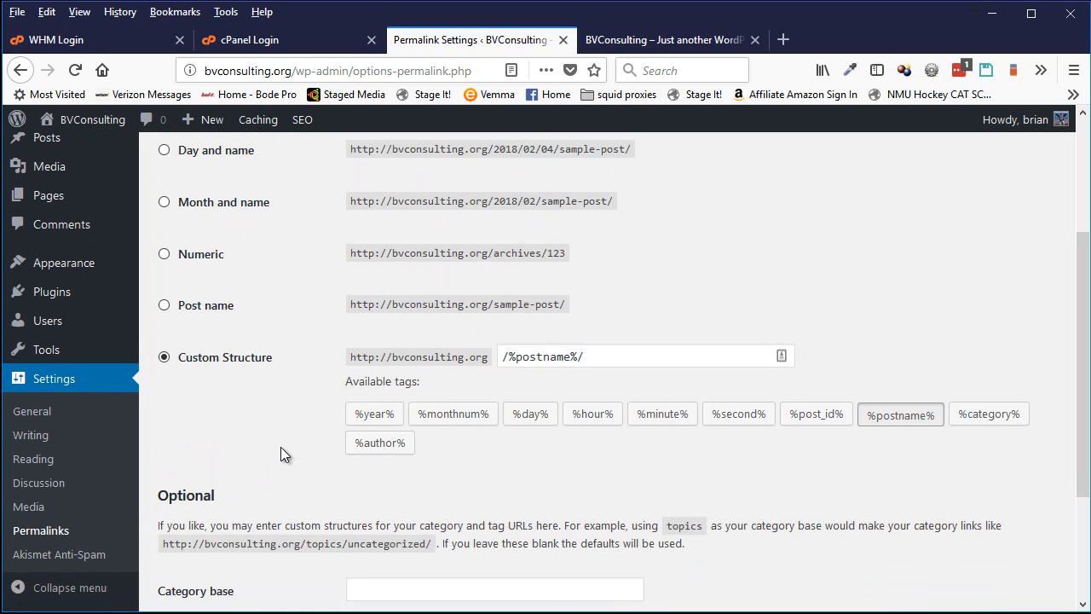
Open the Hello world! post on the live site and examine the path after the domain in its URL.
left_click(665, 43)
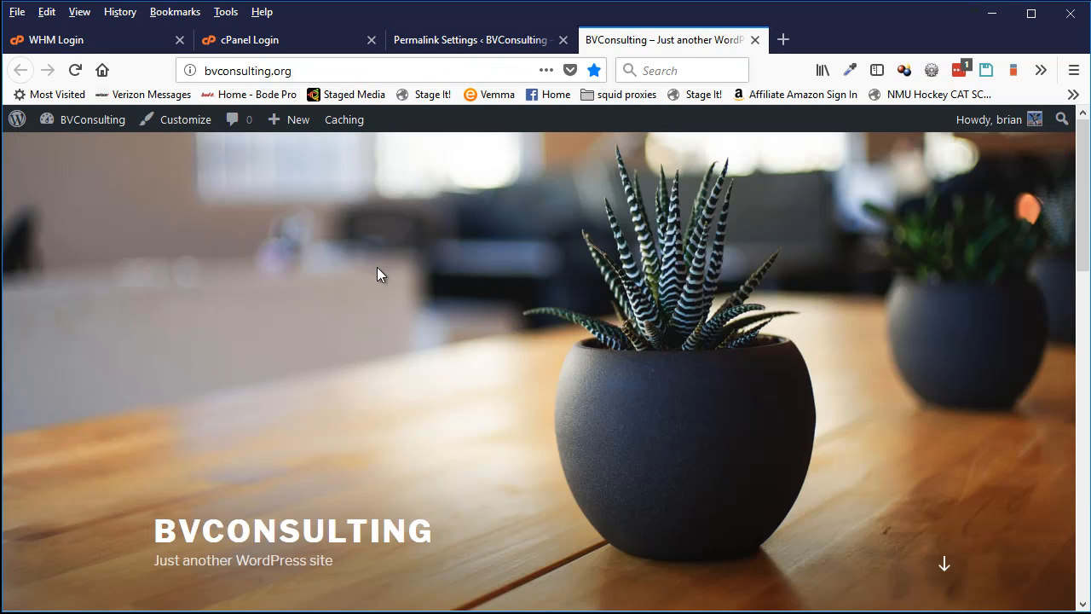
scroll(260, 505, "down", 2)
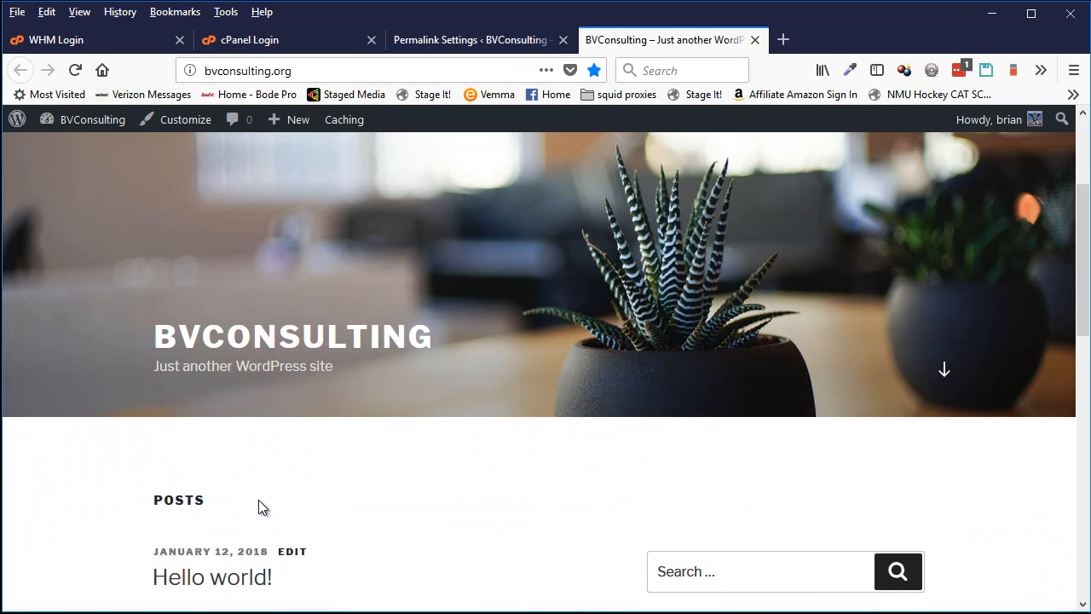
scroll(258, 499, "down", 2)
left_click(248, 388)
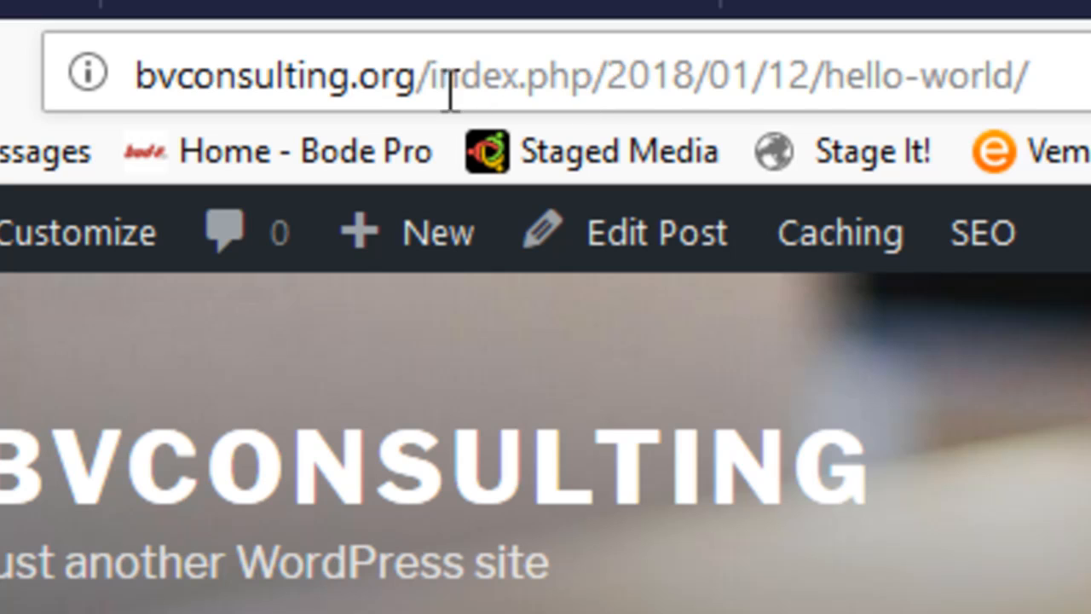
left_click_drag(431, 85, 1065, 90)
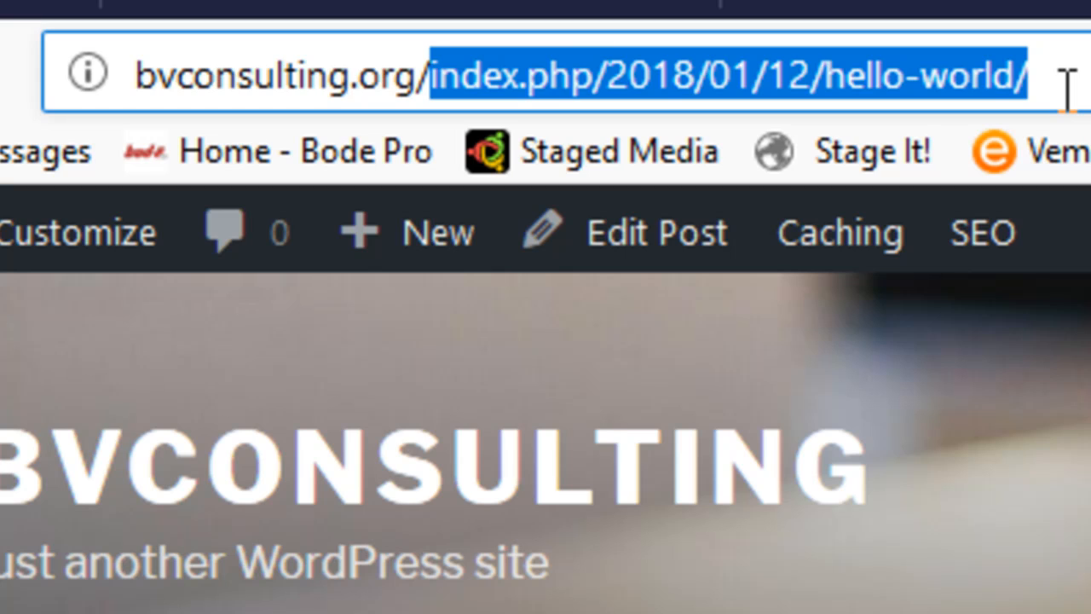
left_click(531, 90)
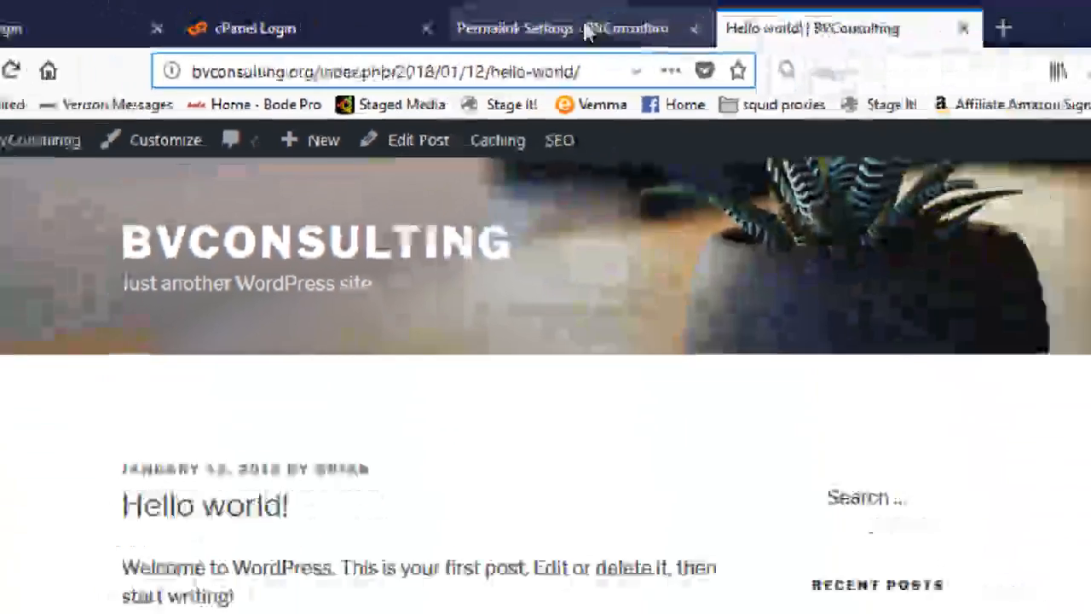
Save the /%postname%/ permalink structure in the permalink settings.
left_click(586, 31)
scroll(258, 446, "down", 4)
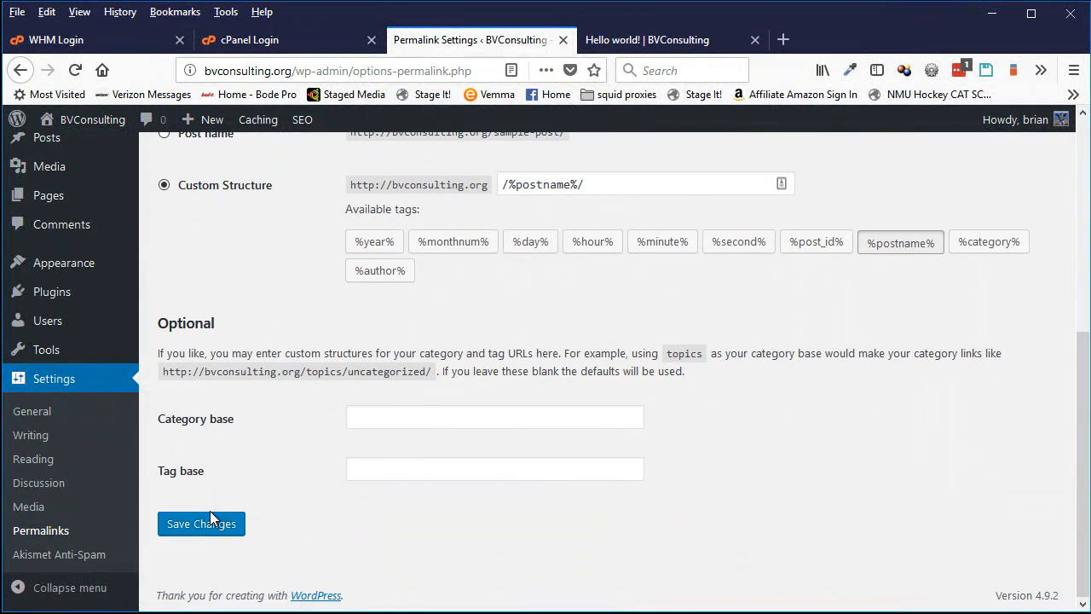
left_click(215, 530)
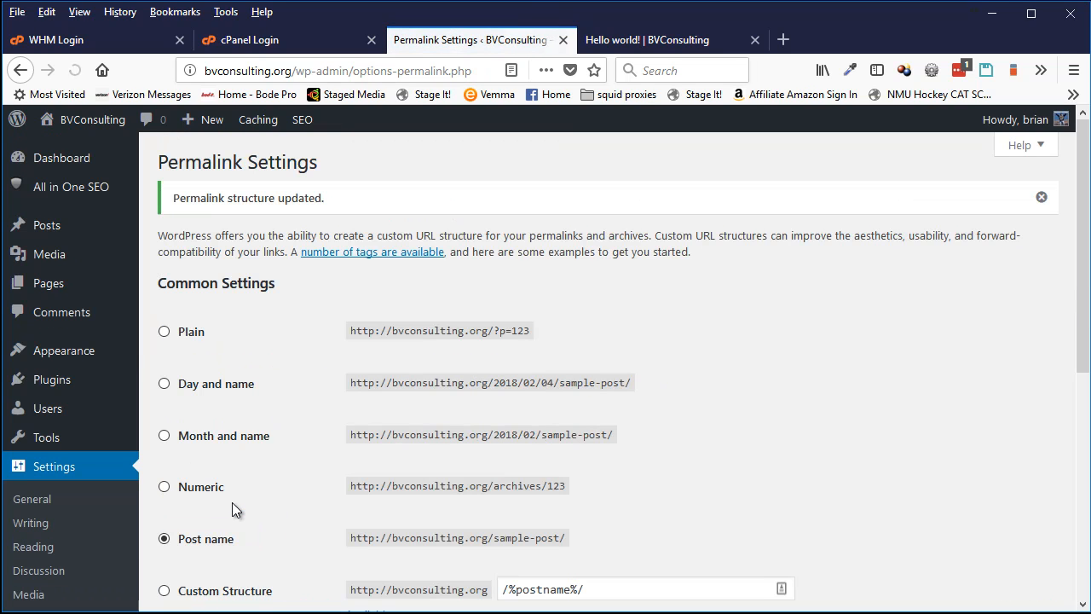
Reload the live site, reopen the Hello world! post and check the path in its URL.
left_click(625, 41)
left_click(74, 71)
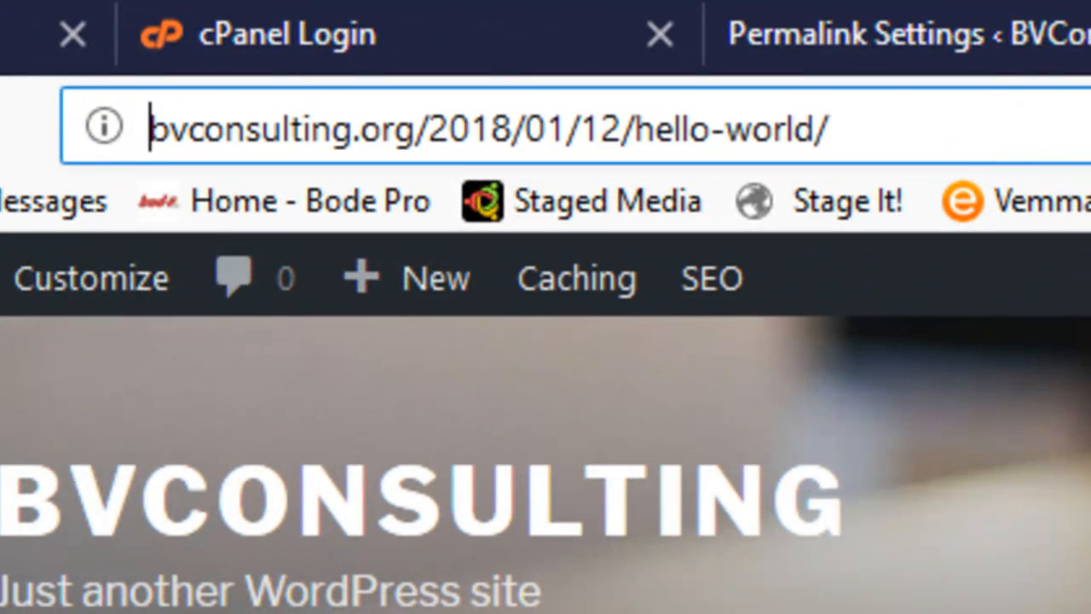
left_click(379, 524)
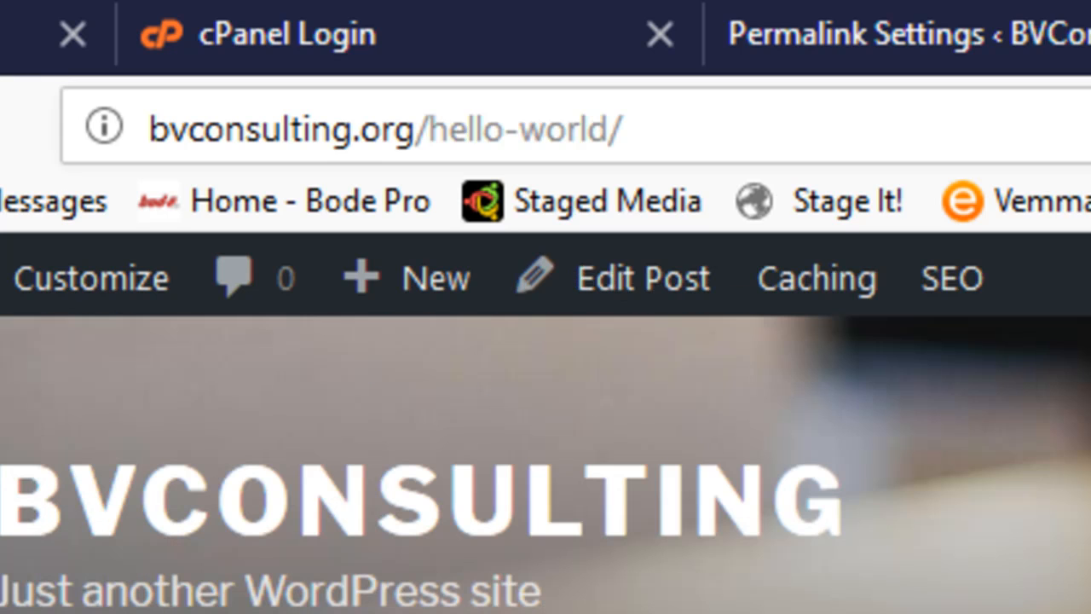
left_click_drag(645, 134, 432, 139)
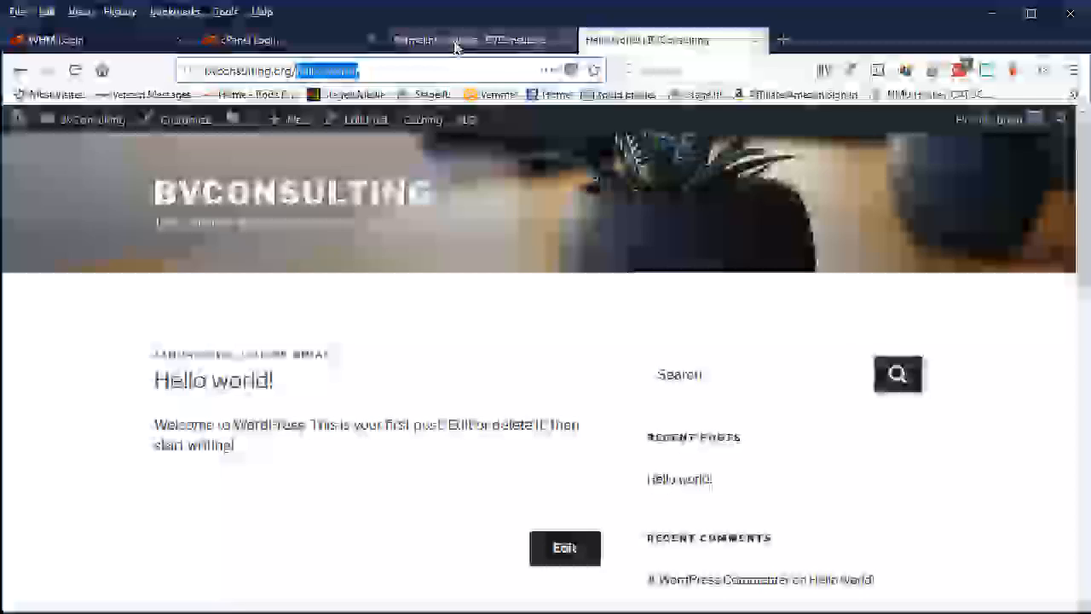
Compare the custom structure value in the permalink settings with the URL of the Hello world! post.
left_click(454, 41)
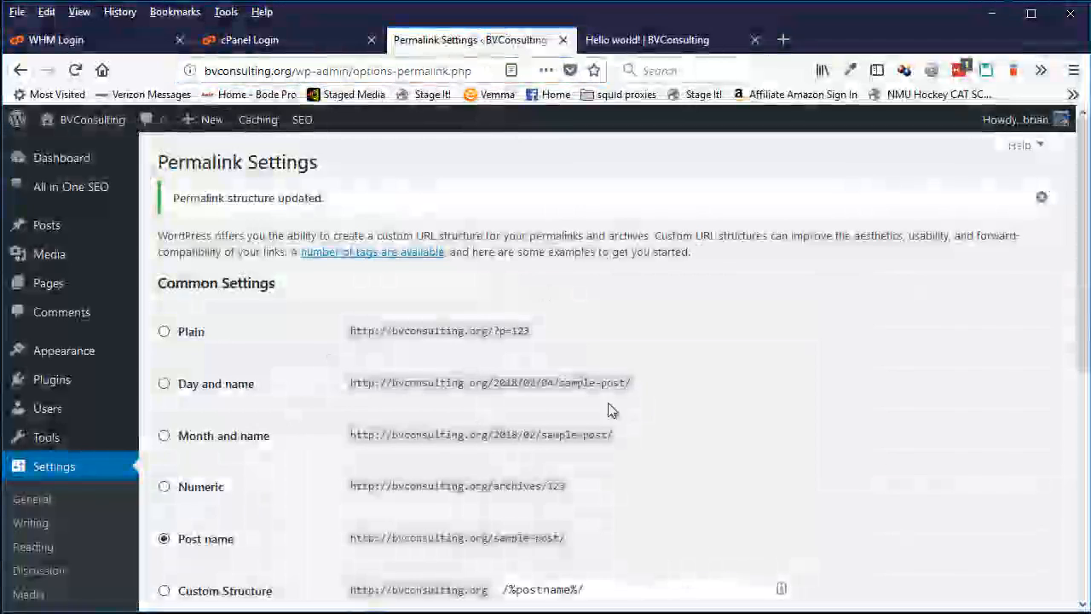
scroll(648, 473, "down", 3)
left_click(620, 392)
triple_click(621, 392)
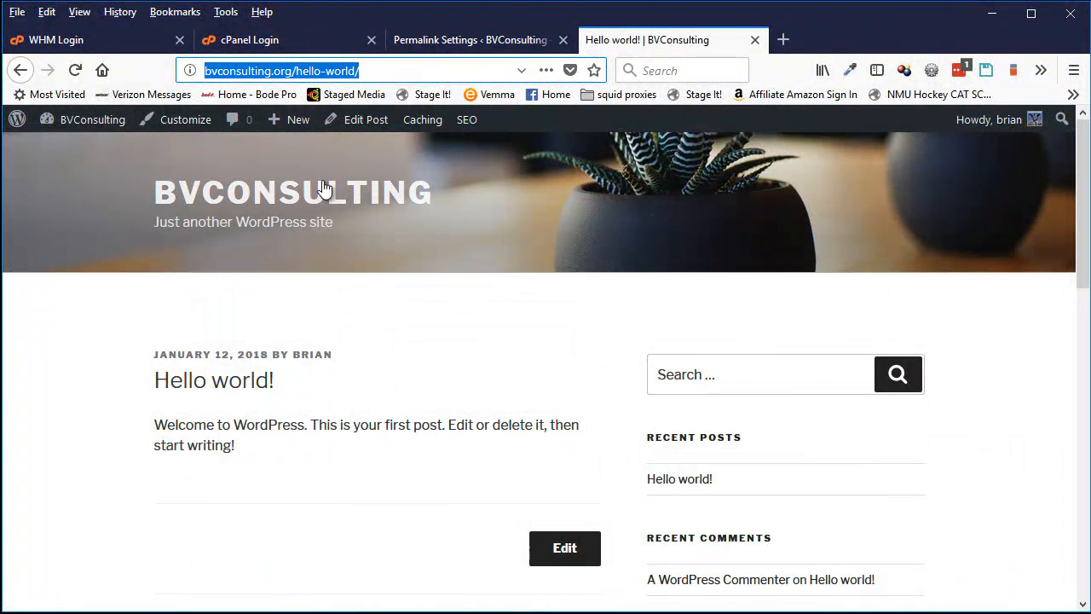
left_click(383, 72)
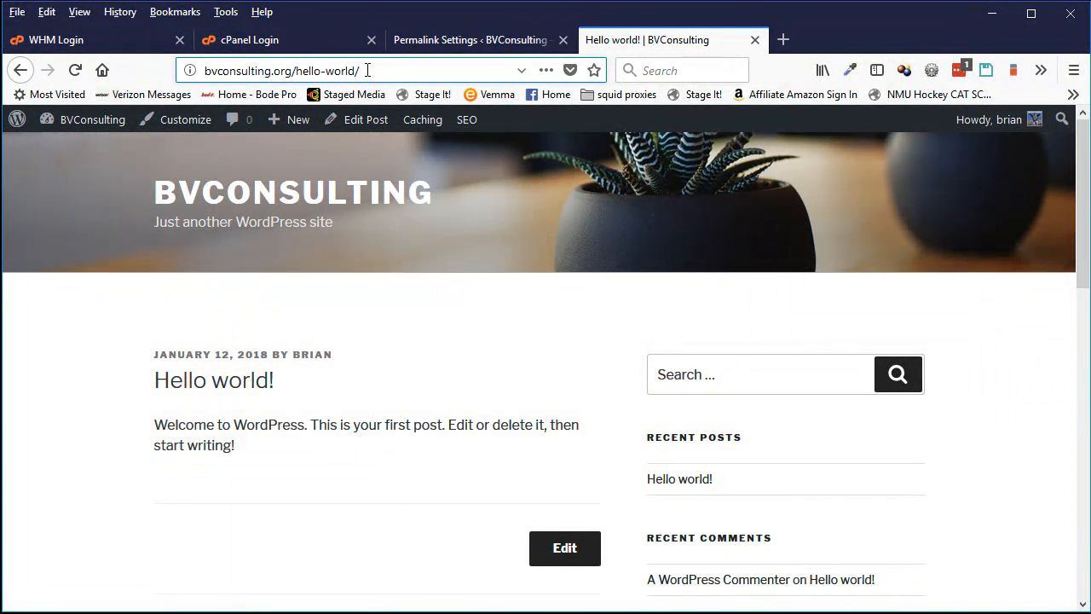
Return to the permalink settings and log out of the WordPress admin account, dismissing the saved-login suggestion.
left_click(445, 44)
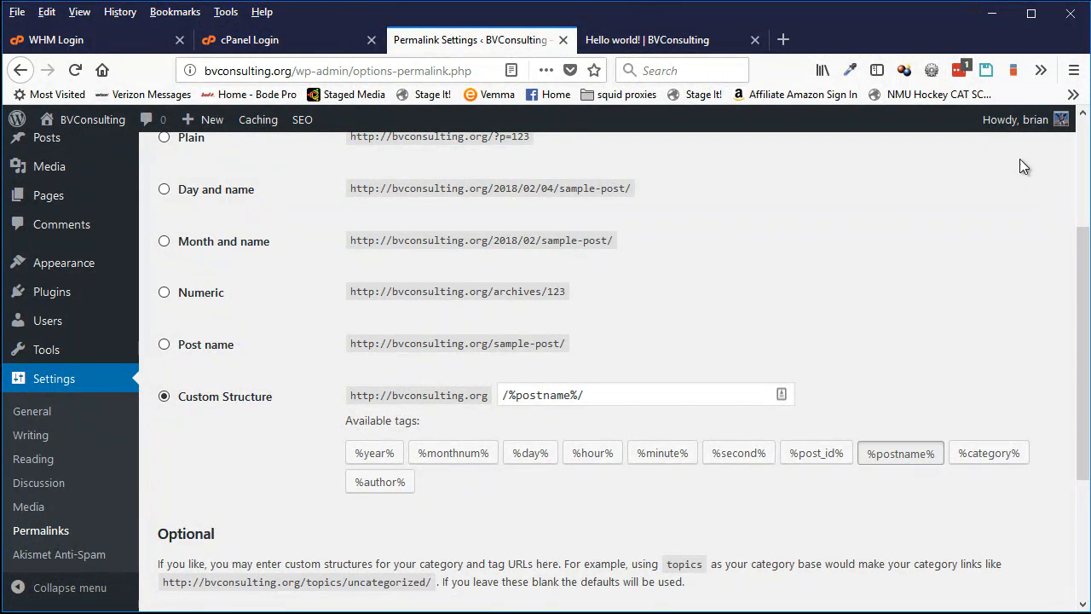
mouse_move(1013, 125)
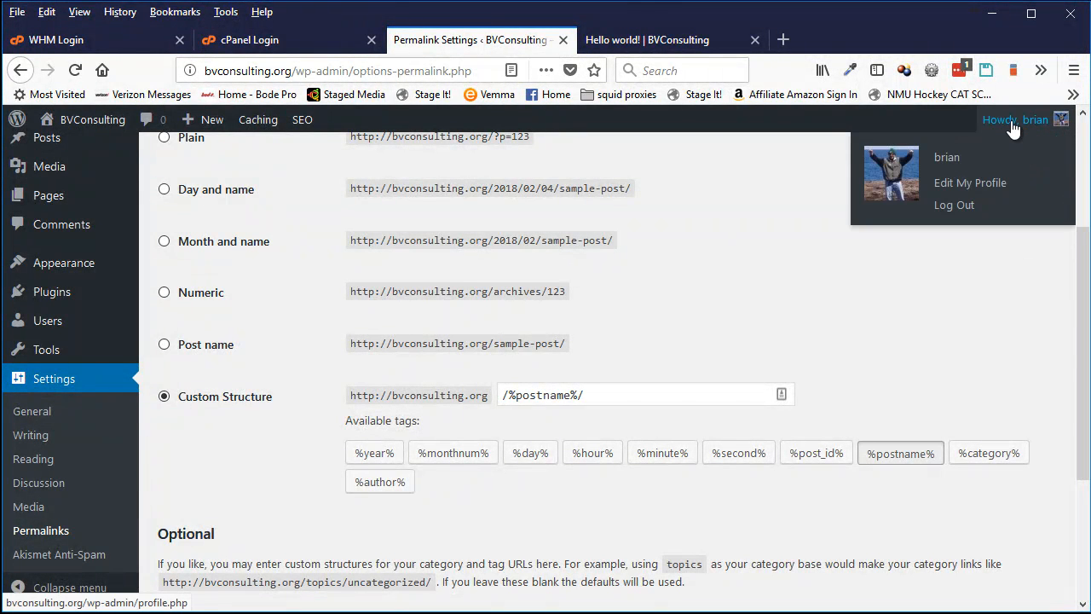
left_click(955, 213)
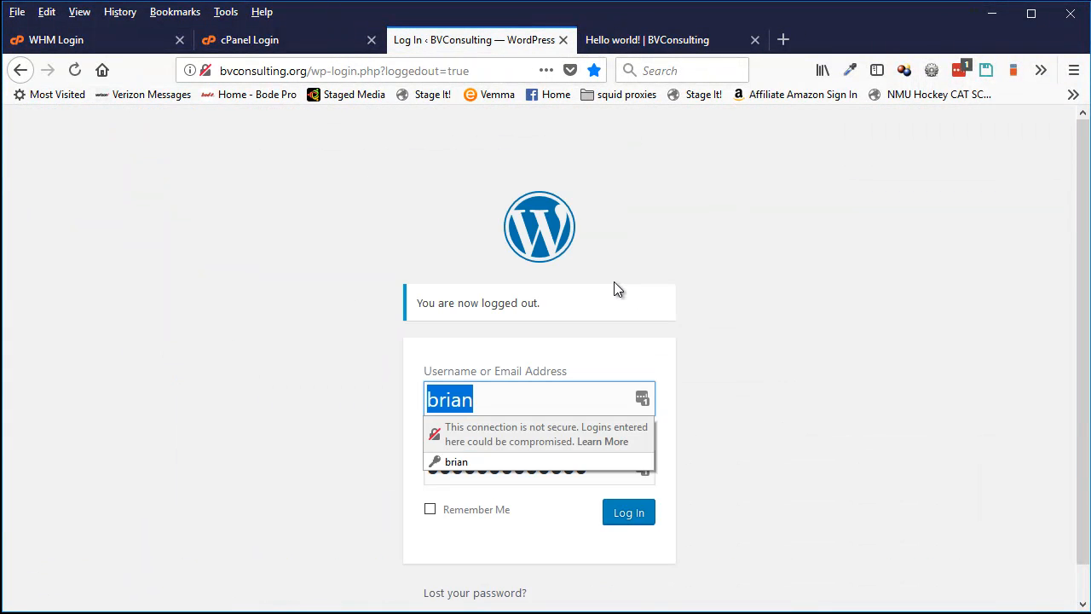
left_click(112, 396)
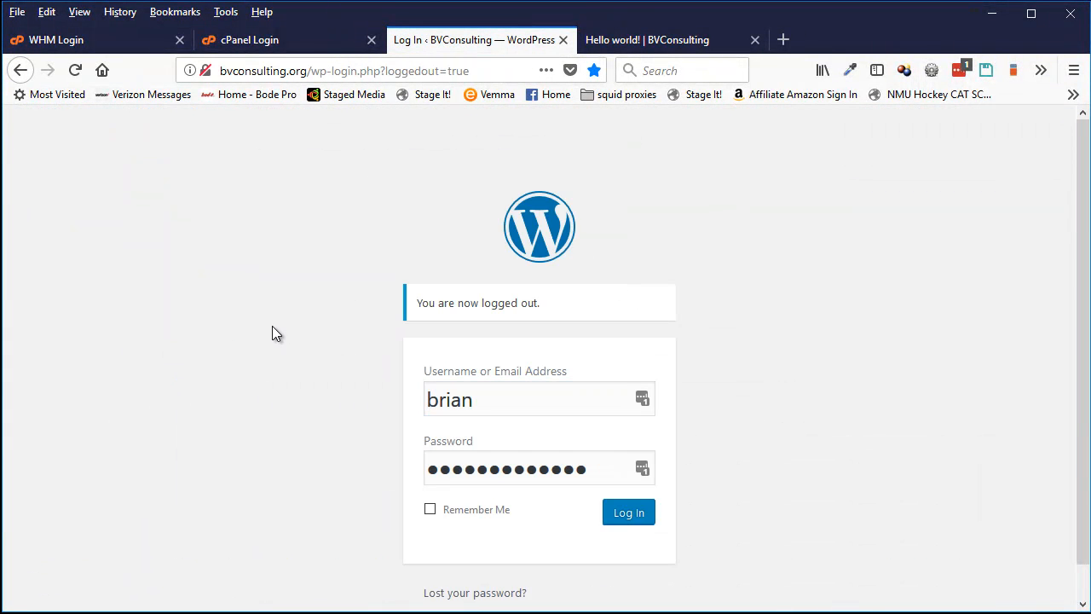